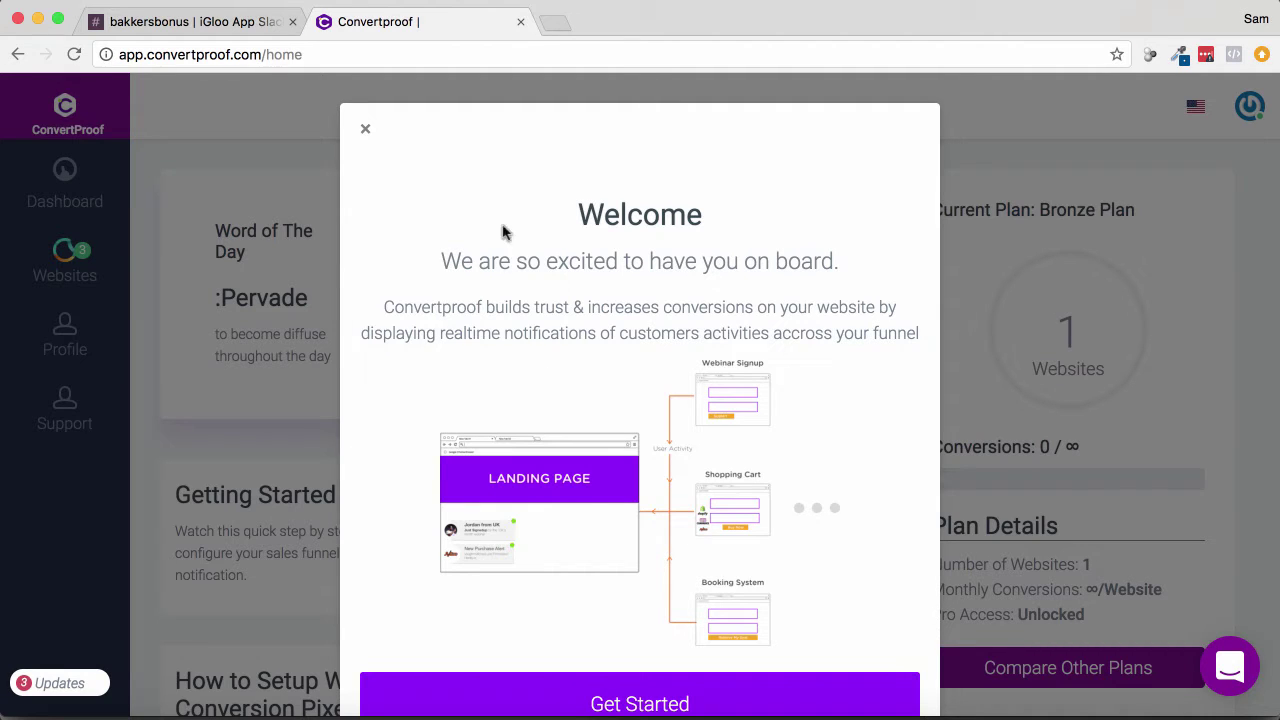
Dismiss the welcome message, look over the dashboard's plan details and tutorial videos, and go to the Websites page.
{"action": "left_click", "coordinate": [365, 129]}
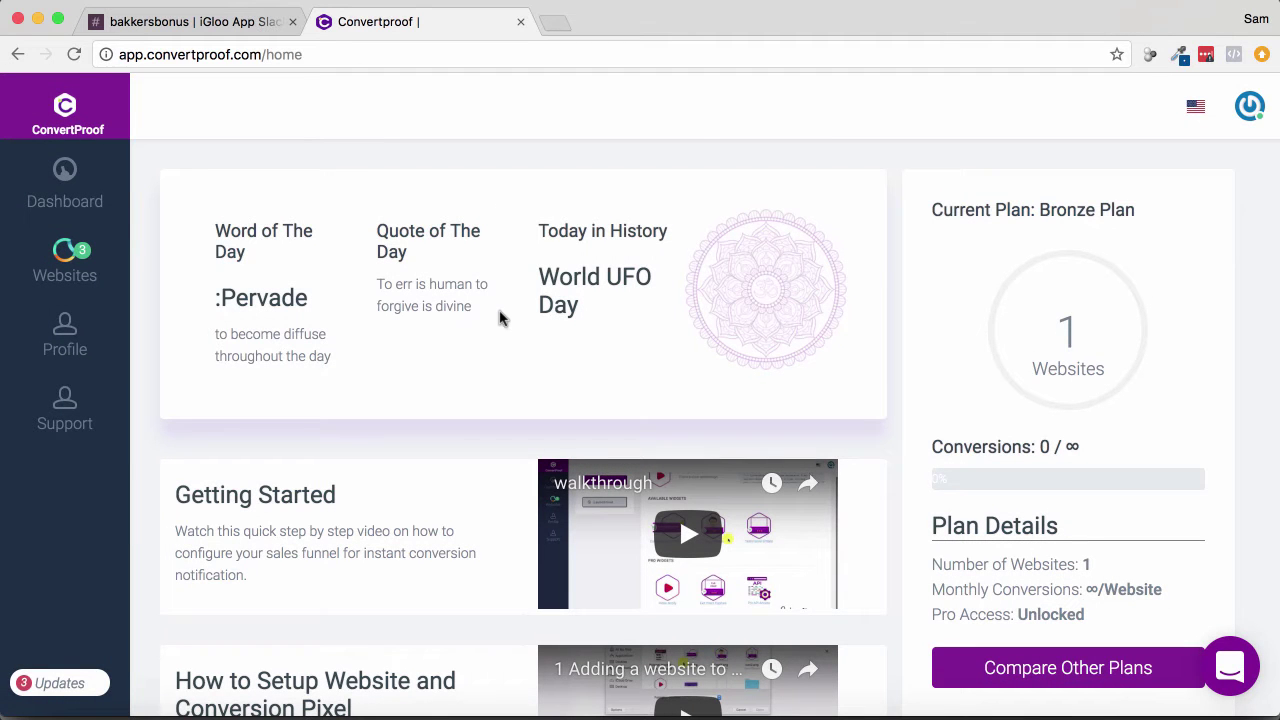
{"action": "scroll", "coordinate": [420, 397], "scroll_direction": "down", "scroll_amount": 1}
{"action": "scroll", "coordinate": [420, 397], "scroll_direction": "down", "scroll_amount": 5}
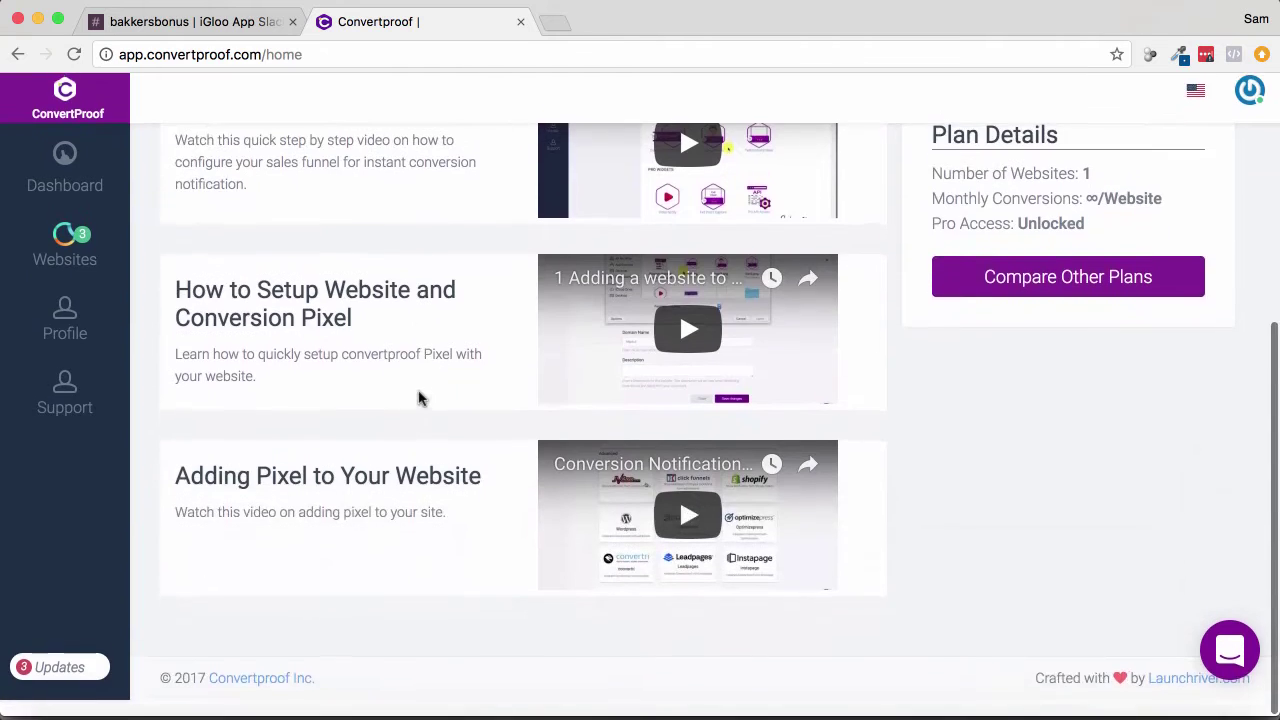
{"action": "scroll", "coordinate": [420, 397], "scroll_direction": "up", "scroll_amount": 5}
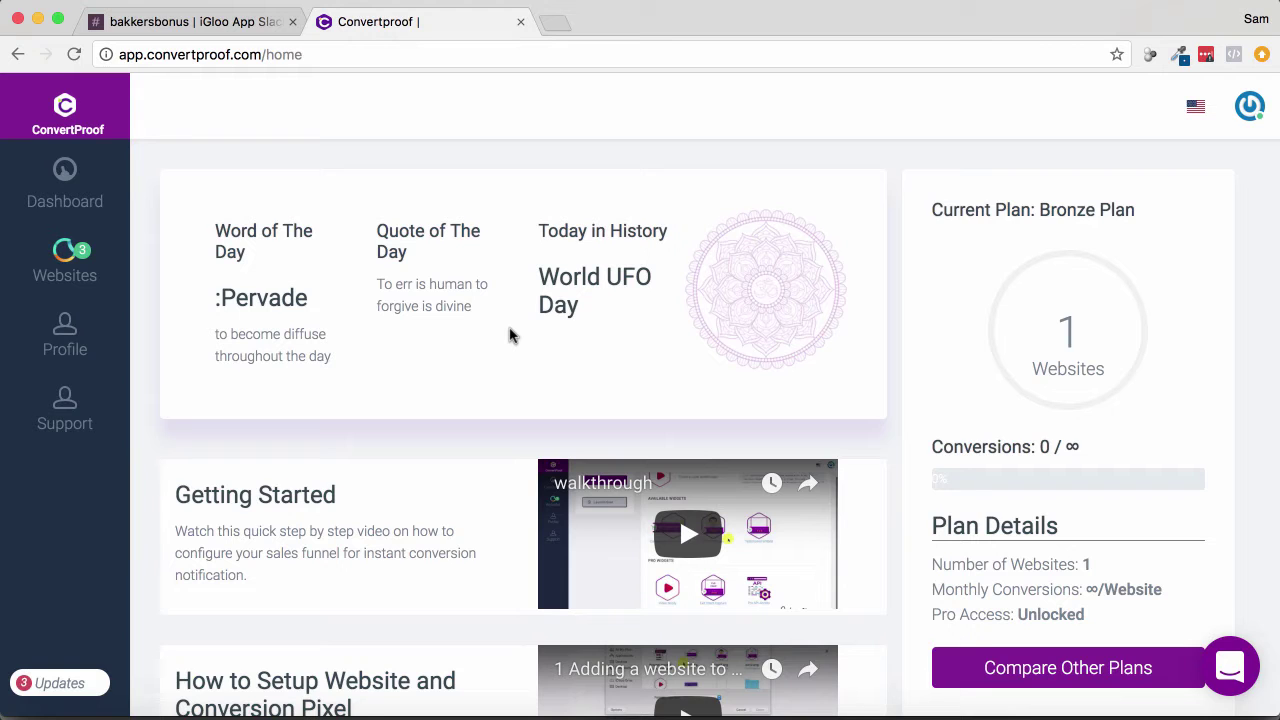
{"action": "scroll", "coordinate": [435, 345], "scroll_direction": "down", "scroll_amount": 5}
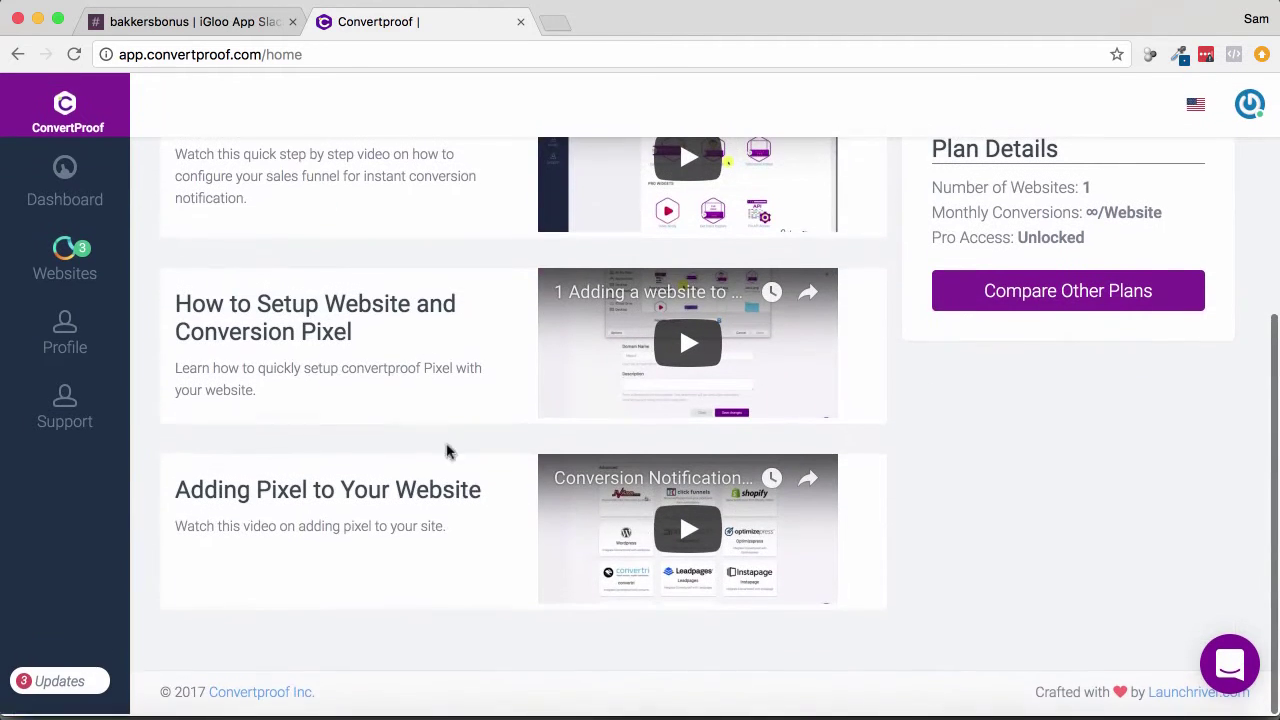
{"action": "scroll", "coordinate": [514, 316], "scroll_direction": "up", "scroll_amount": 3}
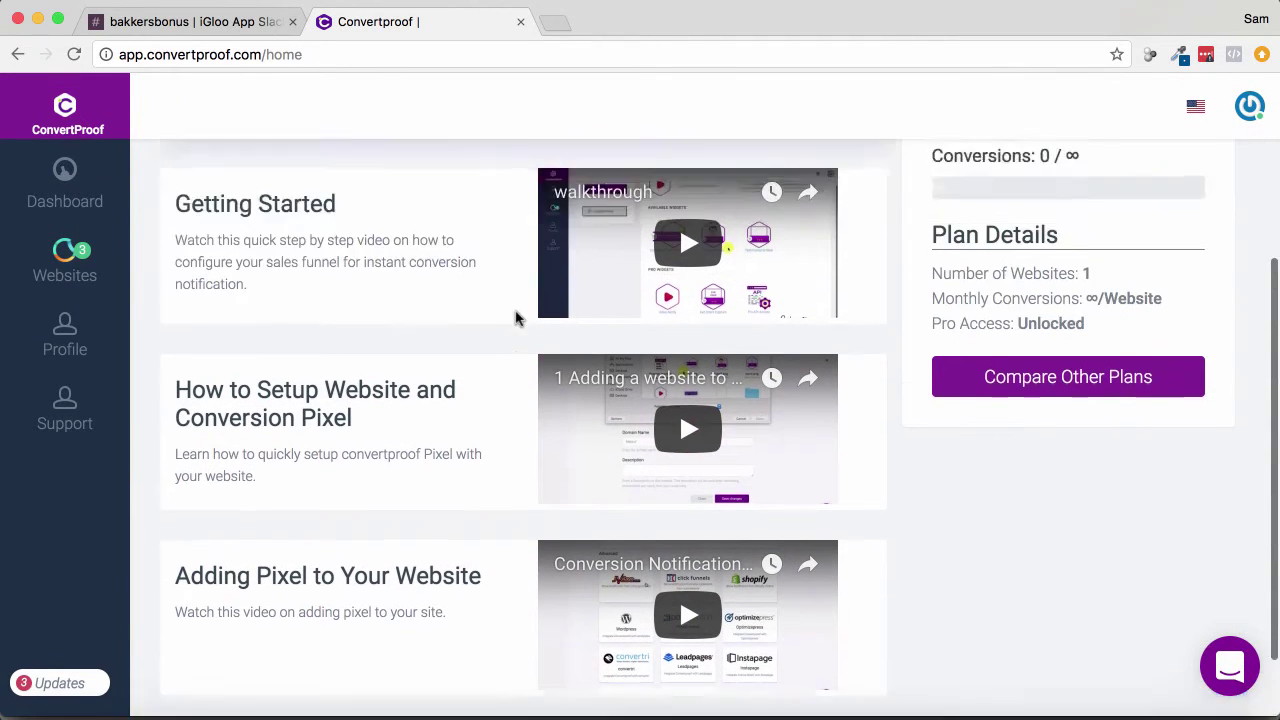
{"action": "scroll", "coordinate": [515, 318], "scroll_direction": "up", "scroll_amount": 2}
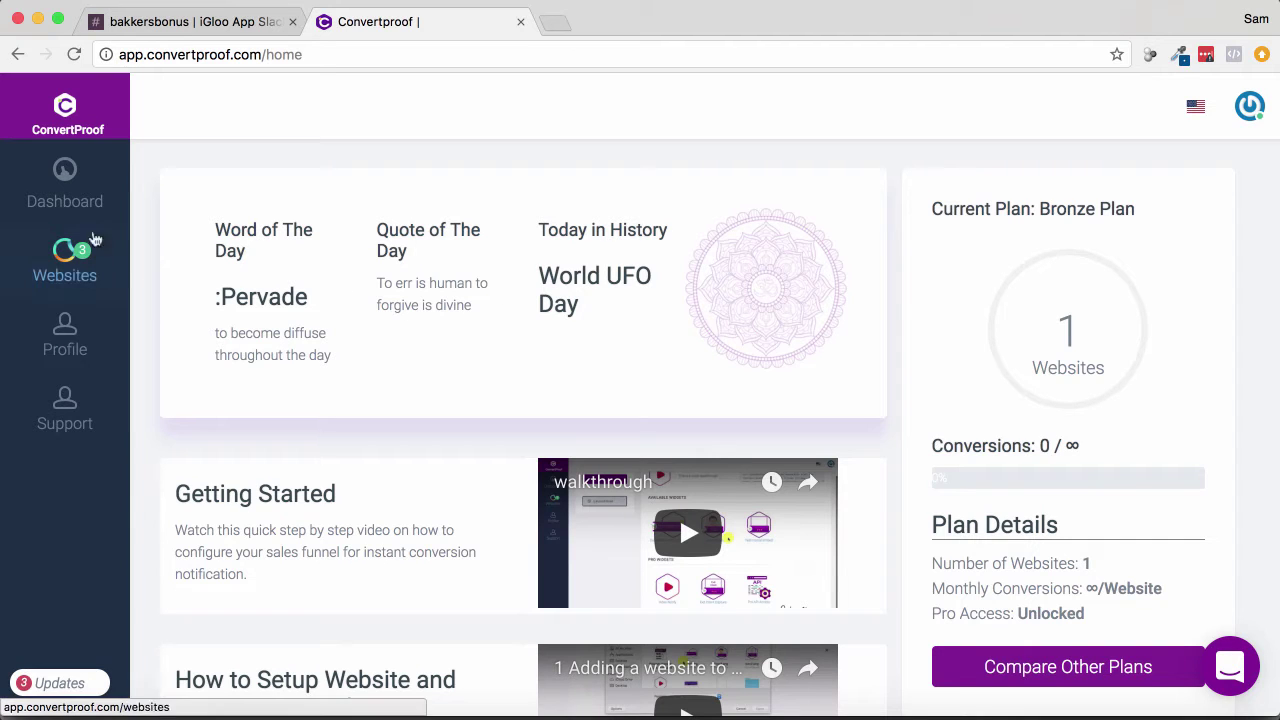
{"action": "left_click", "coordinate": [72, 270]}
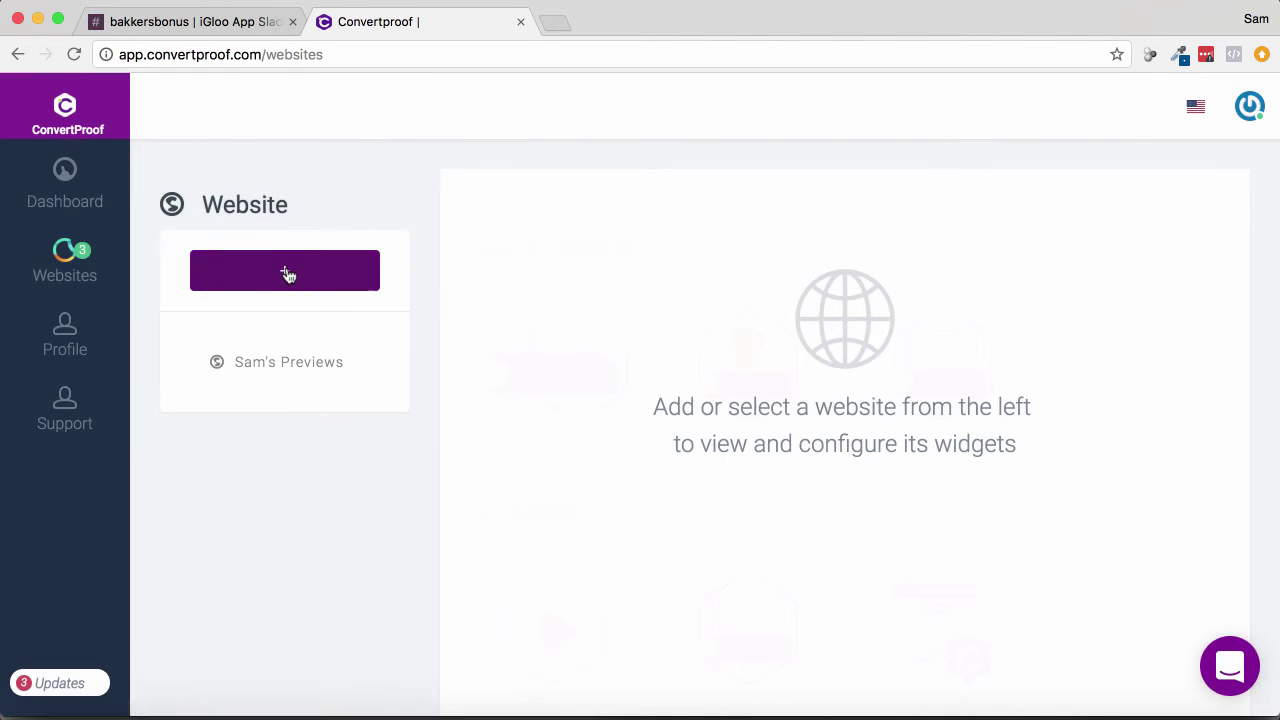
{"action": "left_click", "coordinate": [287, 275]}
{"action": "left_click", "coordinate": [437, 180]}
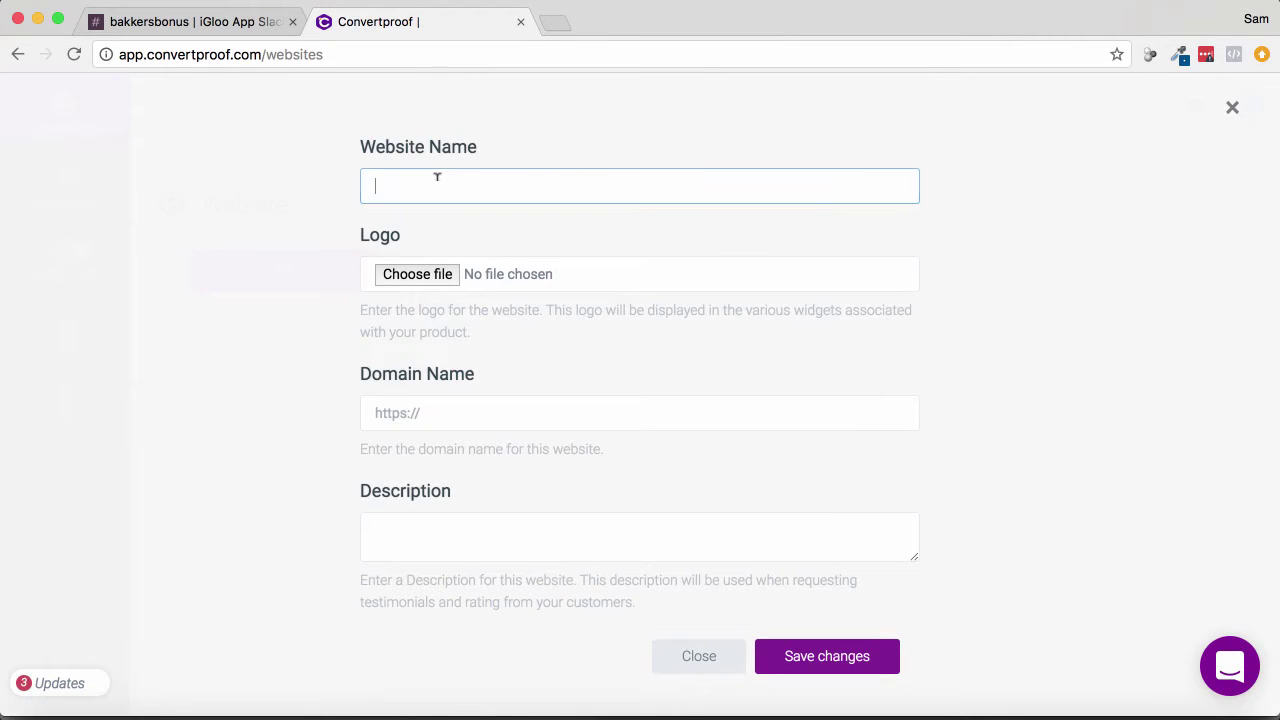
{"action": "type", "text": "Demo"}
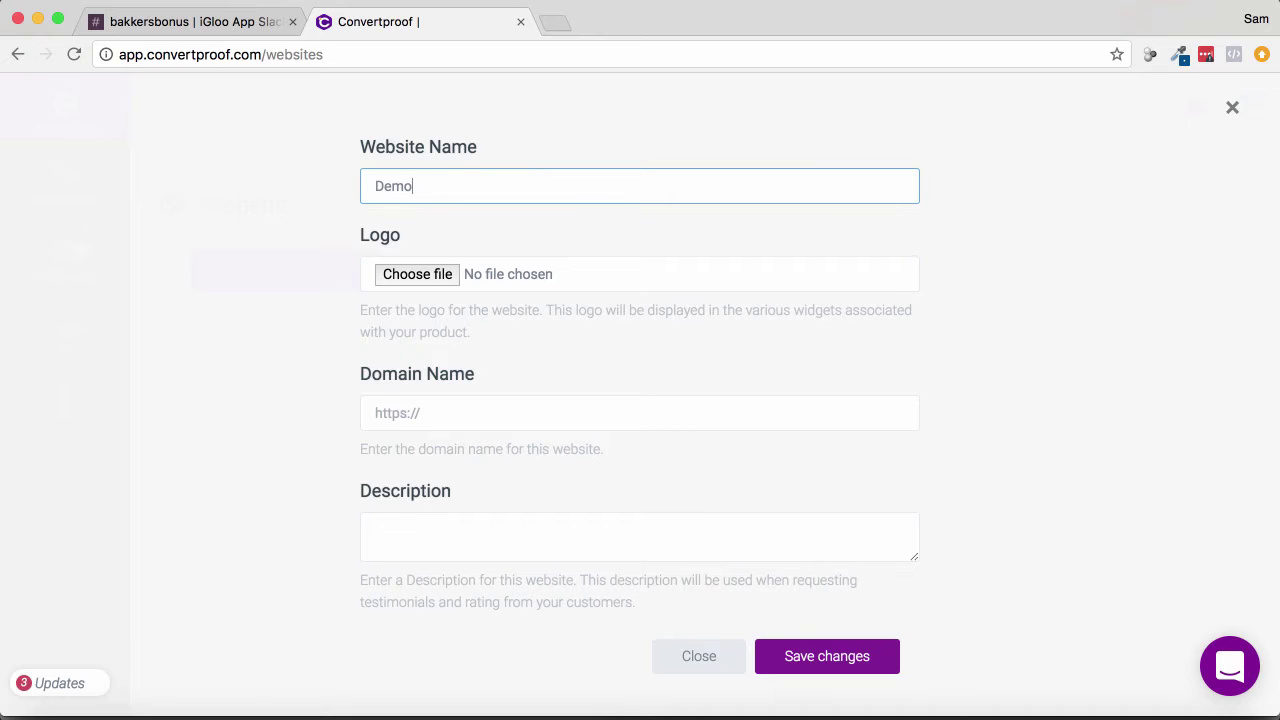
{"action": "left_click", "coordinate": [437, 278]}
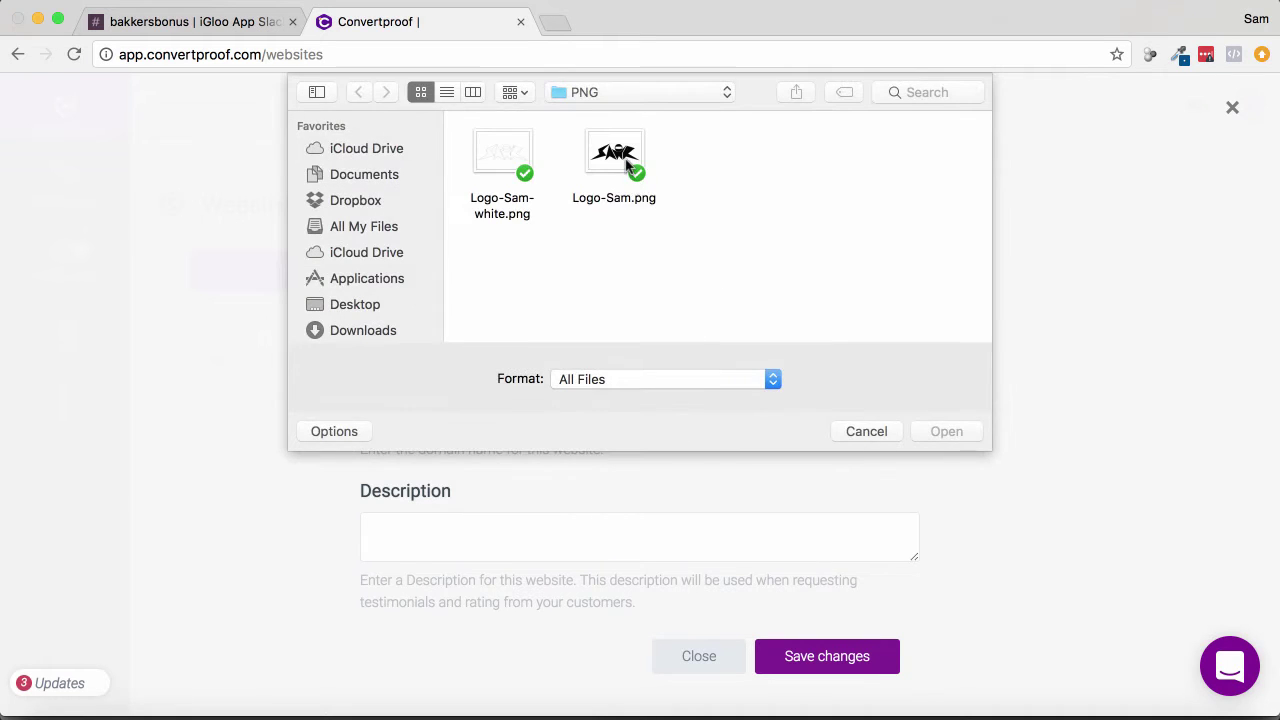
{"action": "double_click", "coordinate": [611, 160]}
{"action": "left_click", "coordinate": [443, 413]}
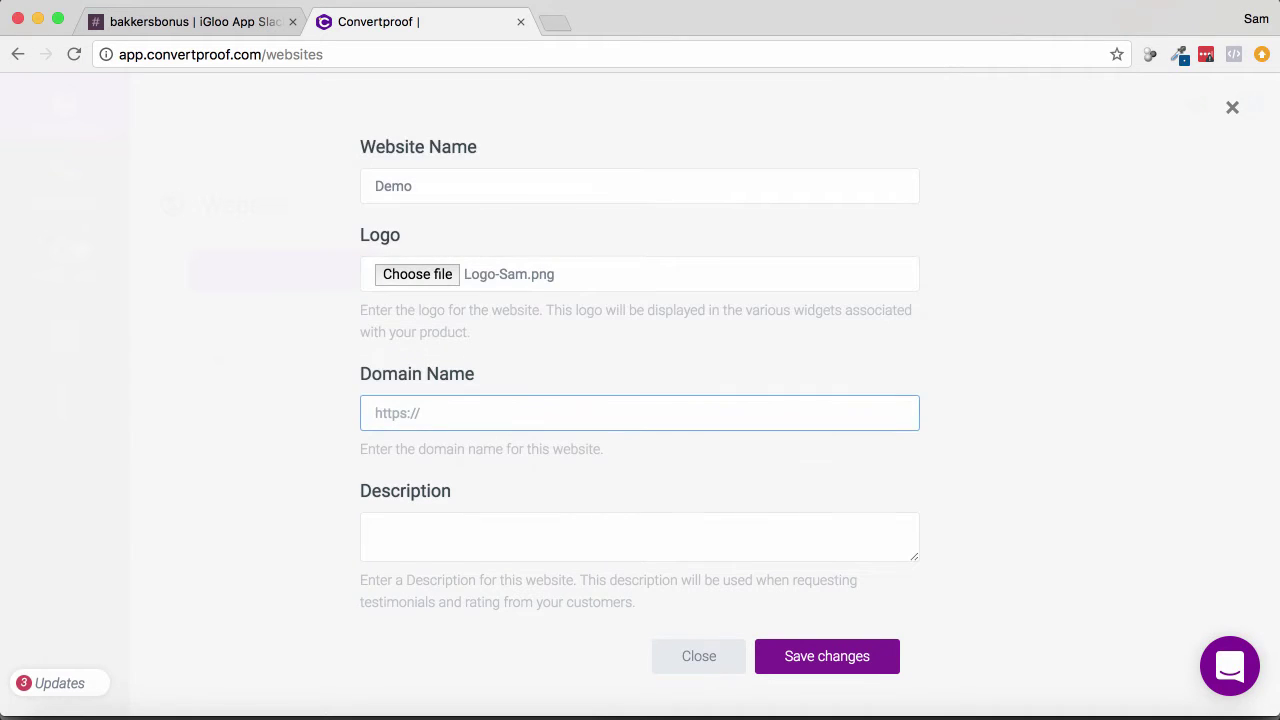
{"action": "type", "text": "http"}
{"action": "left_click", "coordinate": [446, 446]}
{"action": "left_click", "coordinate": [425, 530]}
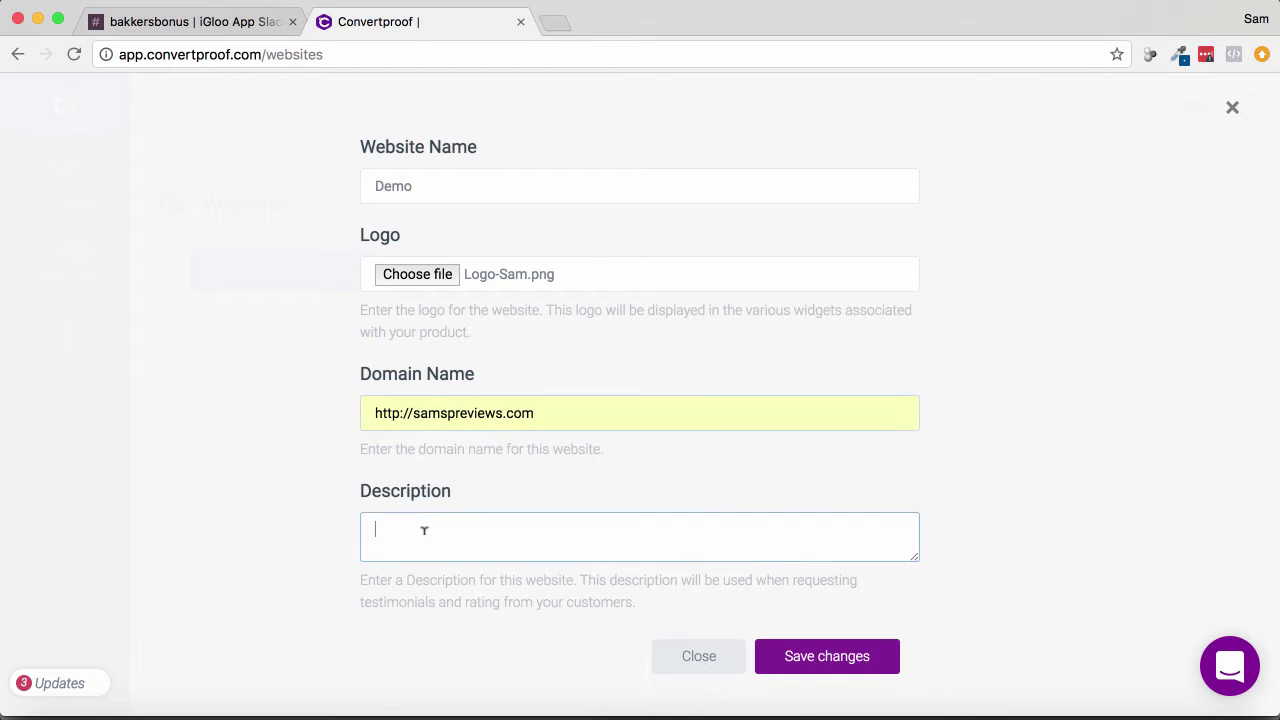
{"action": "type", "text": "Sams Preview"}
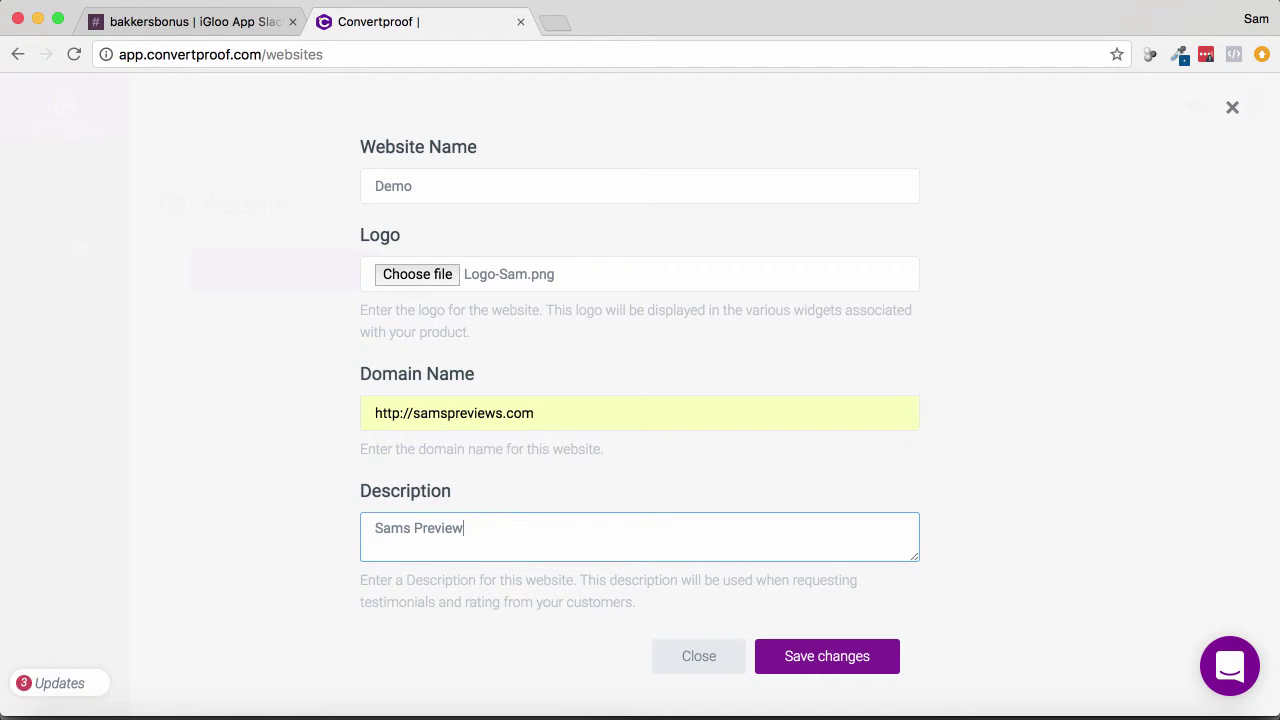
{"action": "left_click", "coordinate": [705, 656]}
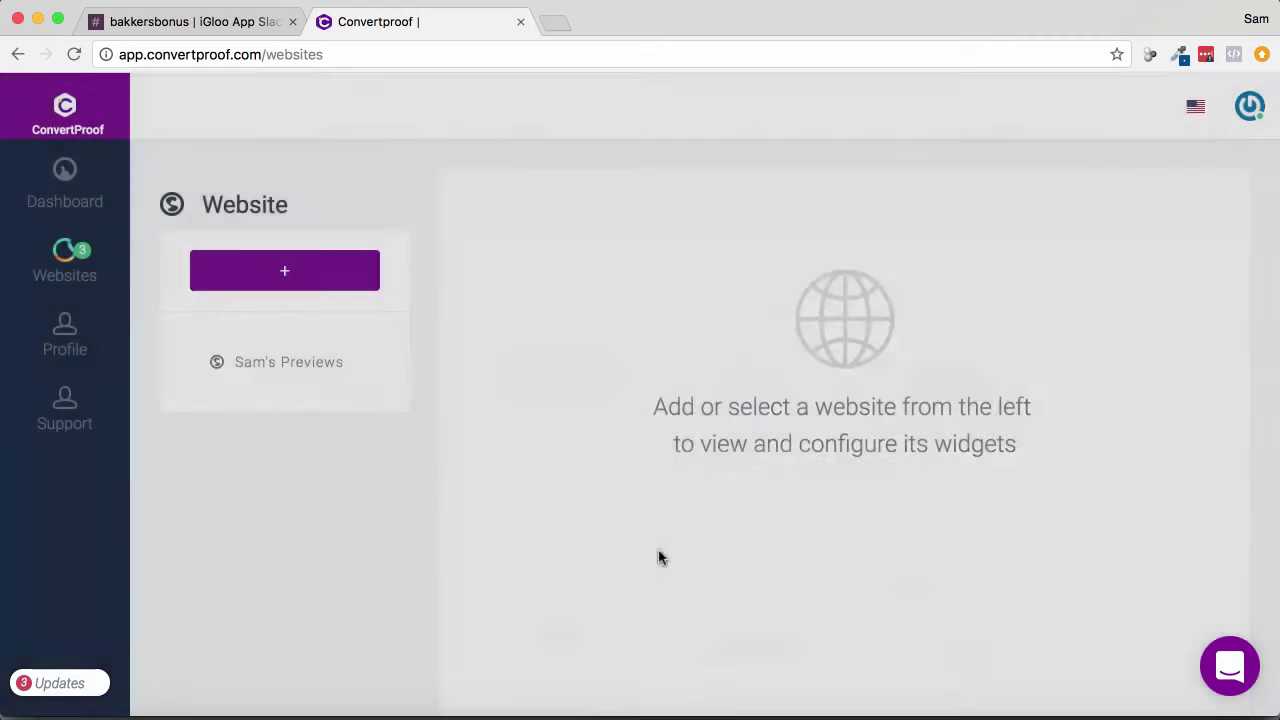
Open the Sam's Previews website and look over its integration pixel, available widgets and pro widgets.
{"action": "left_click", "coordinate": [265, 369]}
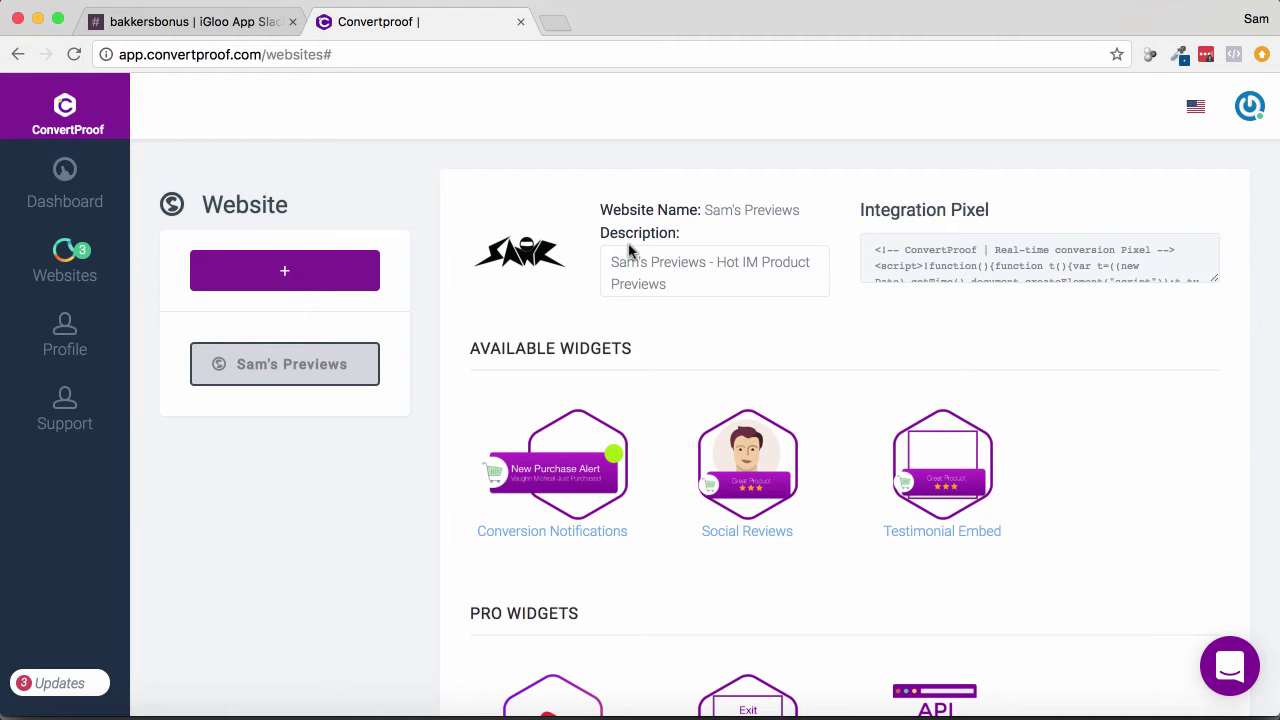
{"action": "mouse_move", "coordinate": [957, 255]}
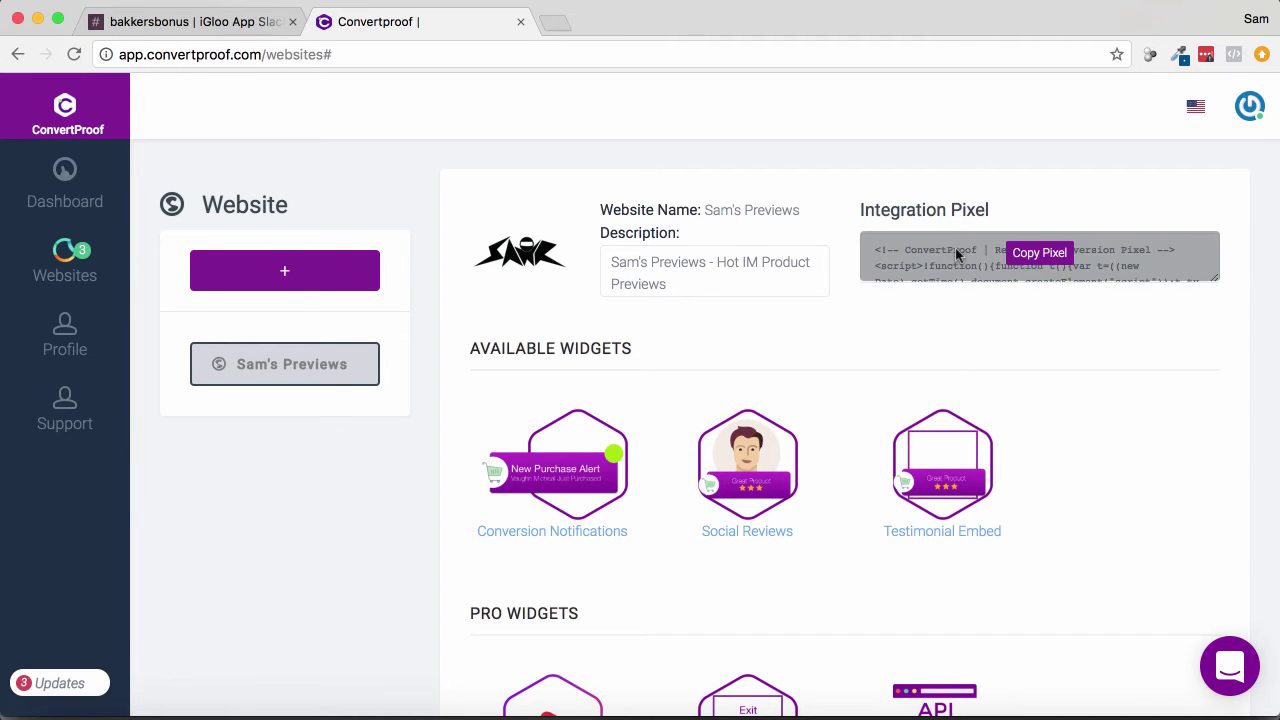
{"action": "scroll", "coordinate": [1138, 390], "scroll_direction": "down", "scroll_amount": 2}
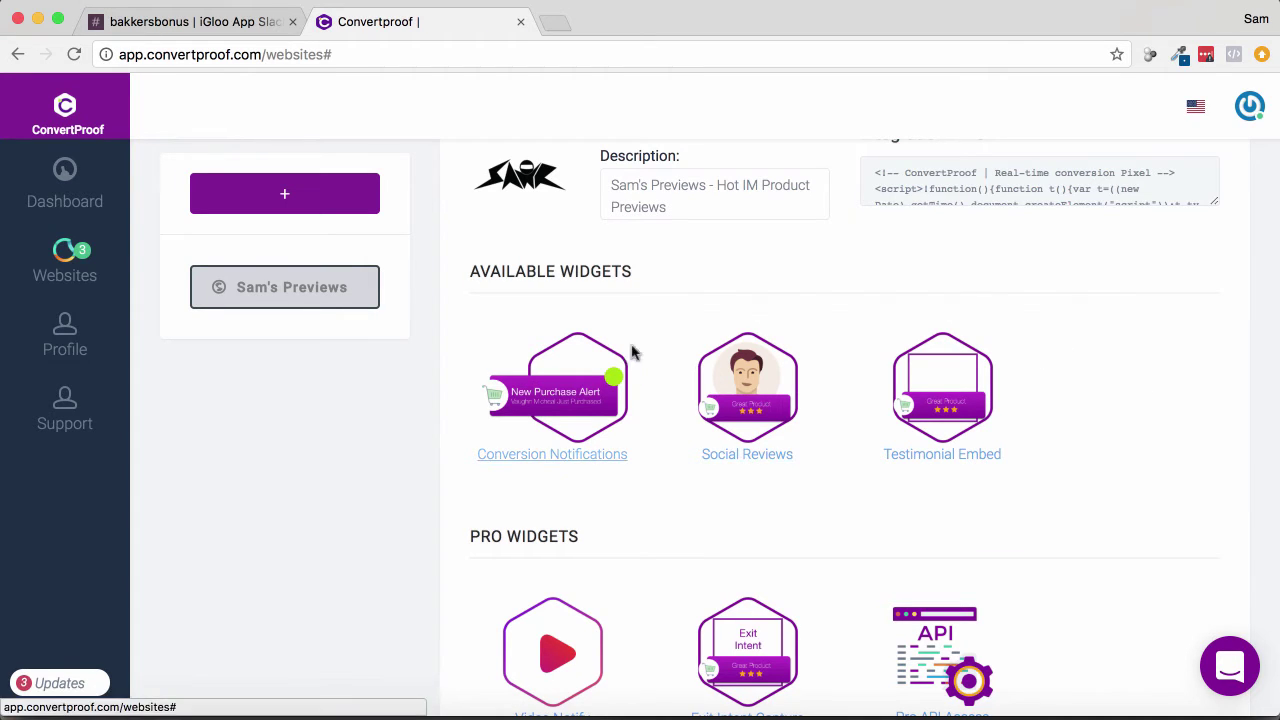
{"action": "scroll", "coordinate": [1090, 400], "scroll_direction": "down", "scroll_amount": 1}
{"action": "scroll", "coordinate": [1090, 400], "scroll_direction": "down", "scroll_amount": 3}
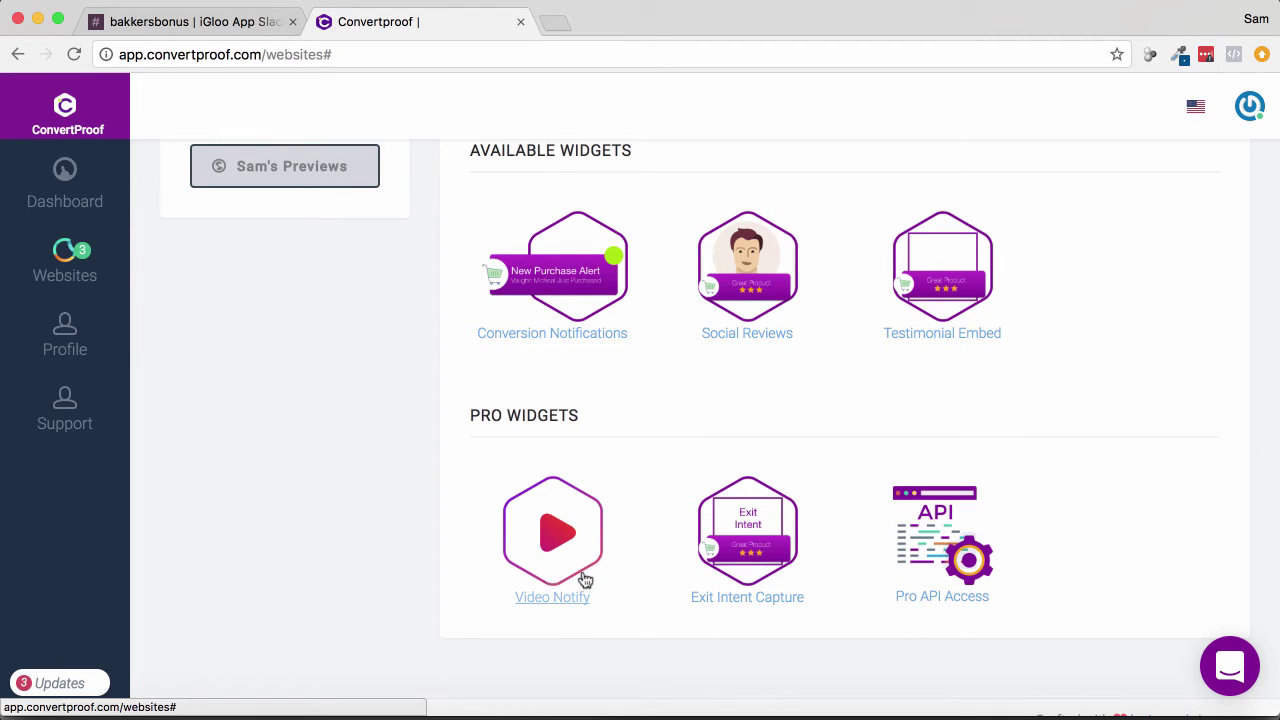
Activate Conversion Notifications for the website with the default message "Recently Purchased This Product" and save the changes.
{"action": "left_click", "coordinate": [594, 333]}
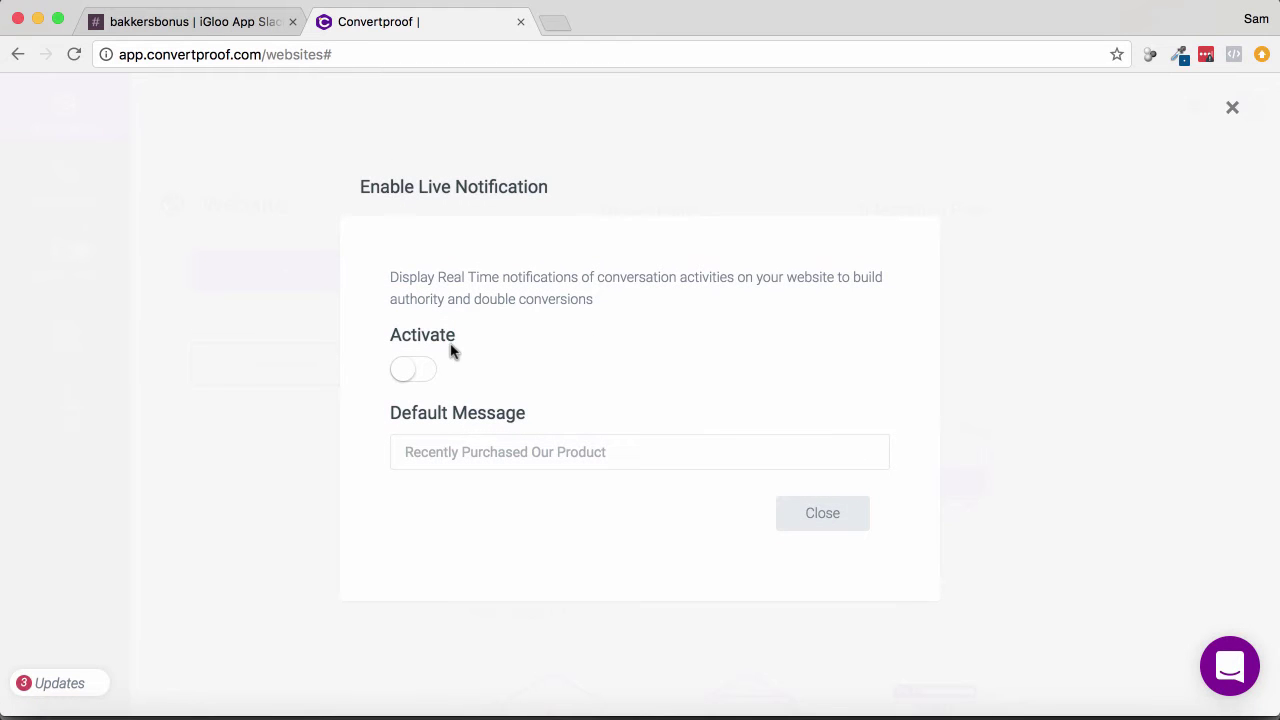
{"action": "left_click", "coordinate": [403, 371]}
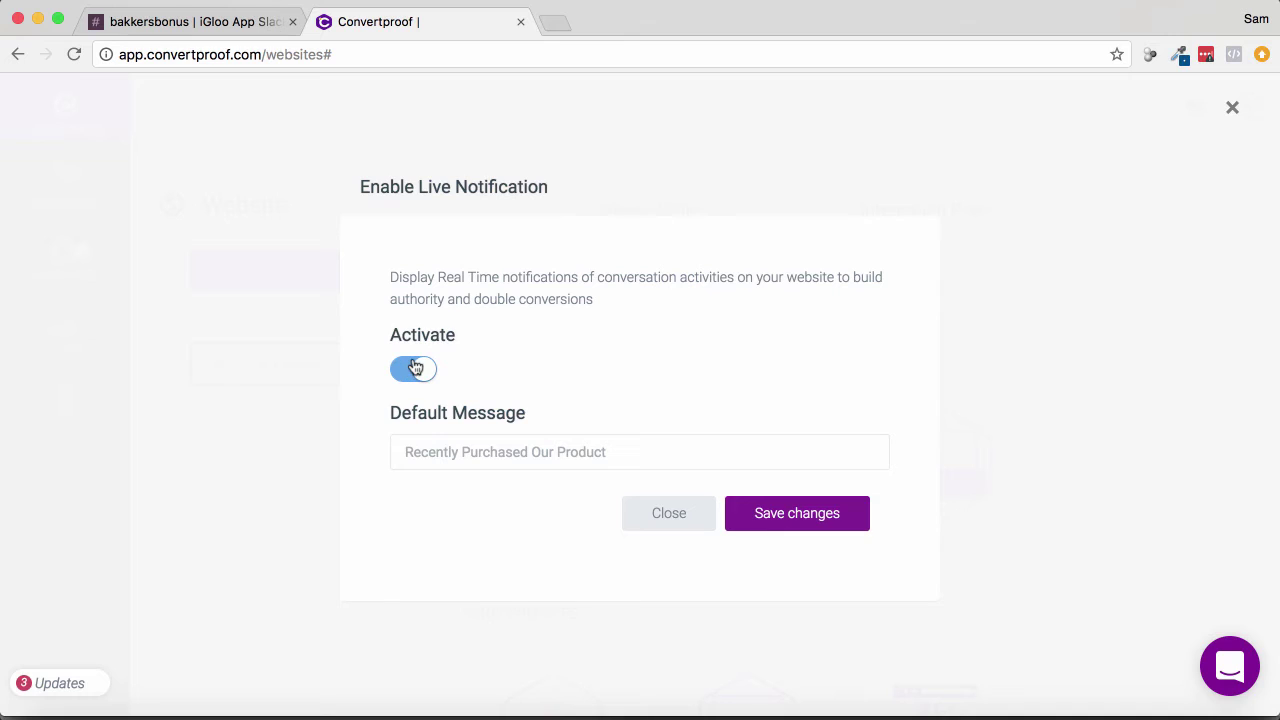
{"action": "left_click", "coordinate": [487, 452]}
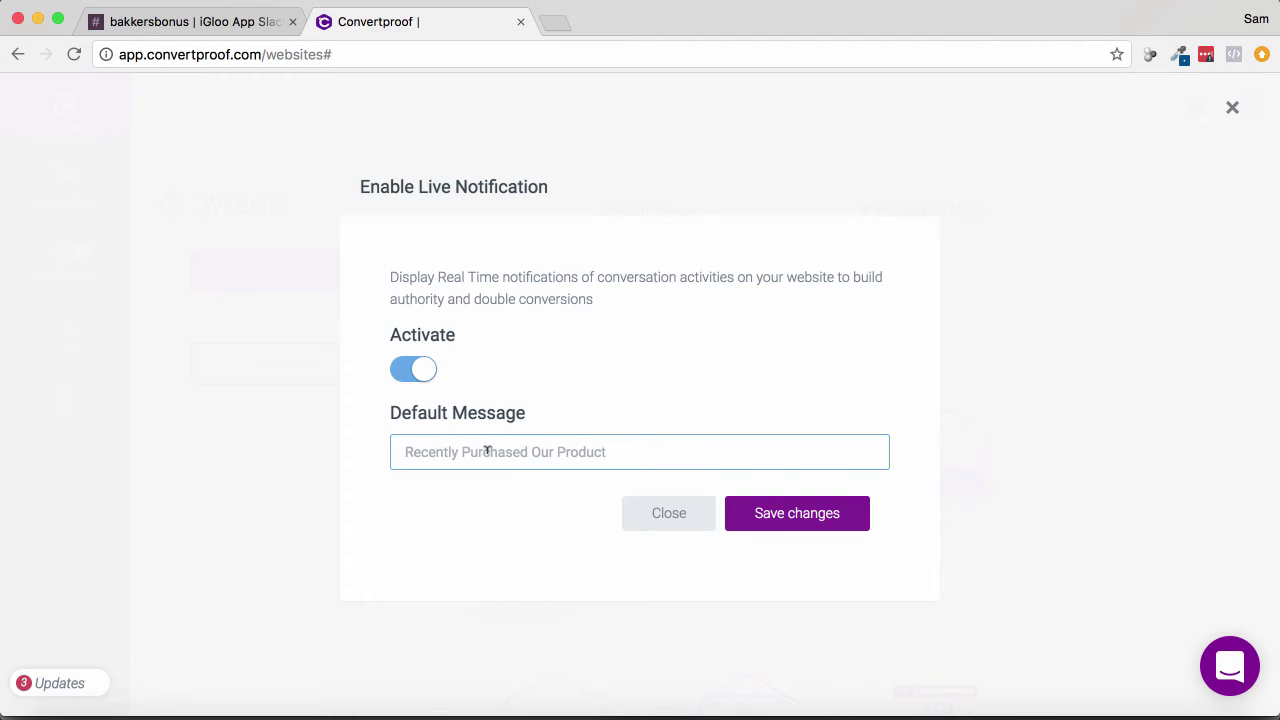
{"action": "type", "text": "Recen"}
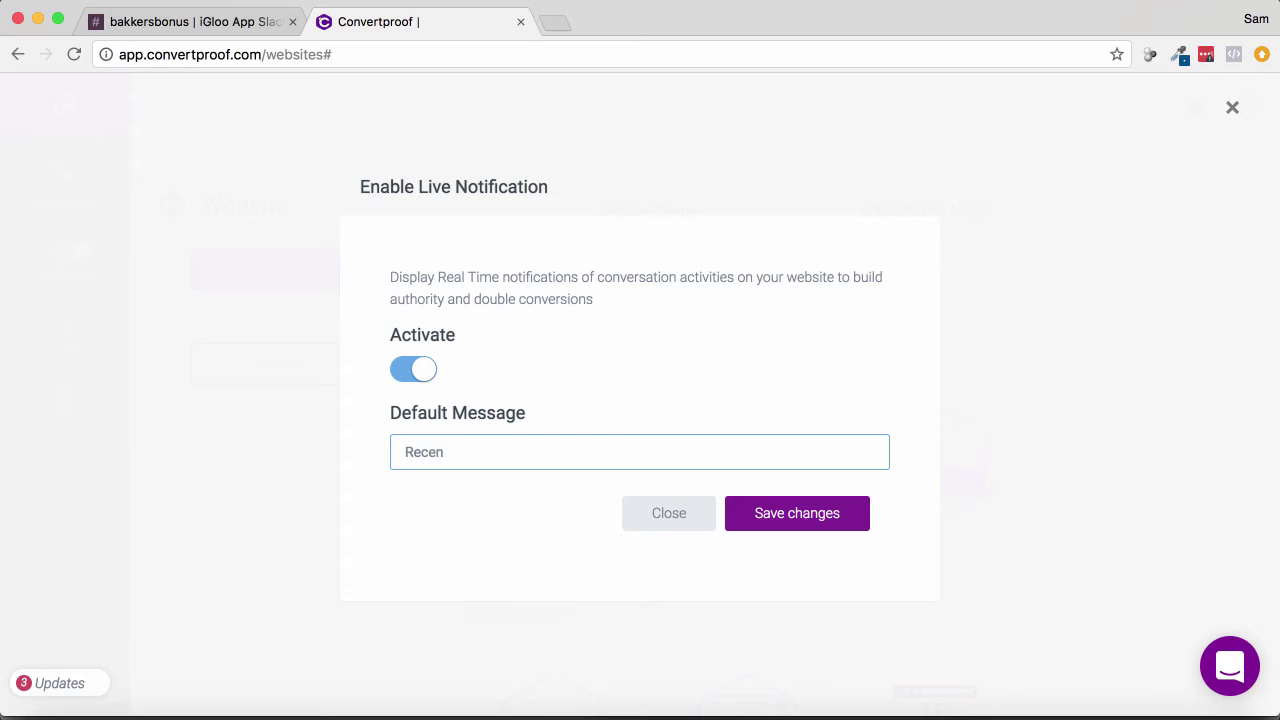
{"action": "type", "text": "tly Purchased This Produc"}
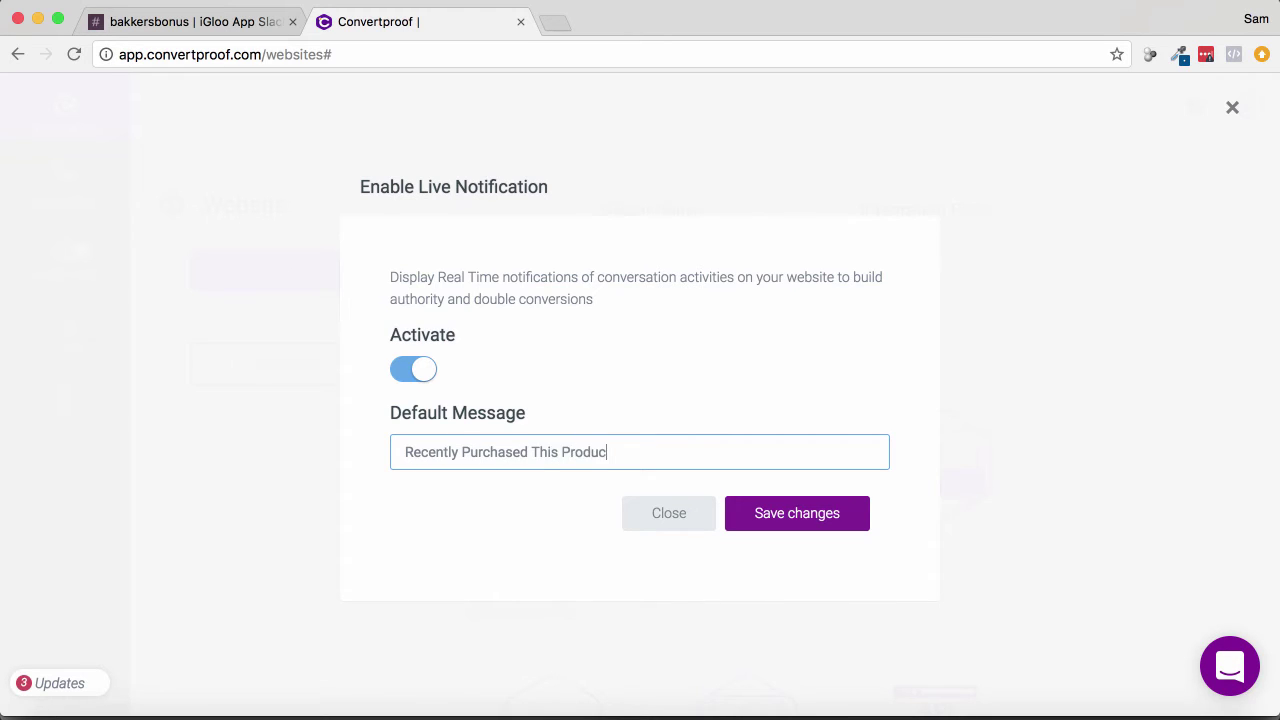
{"action": "type", "text": "t"}
{"action": "left_click", "coordinate": [785, 512]}
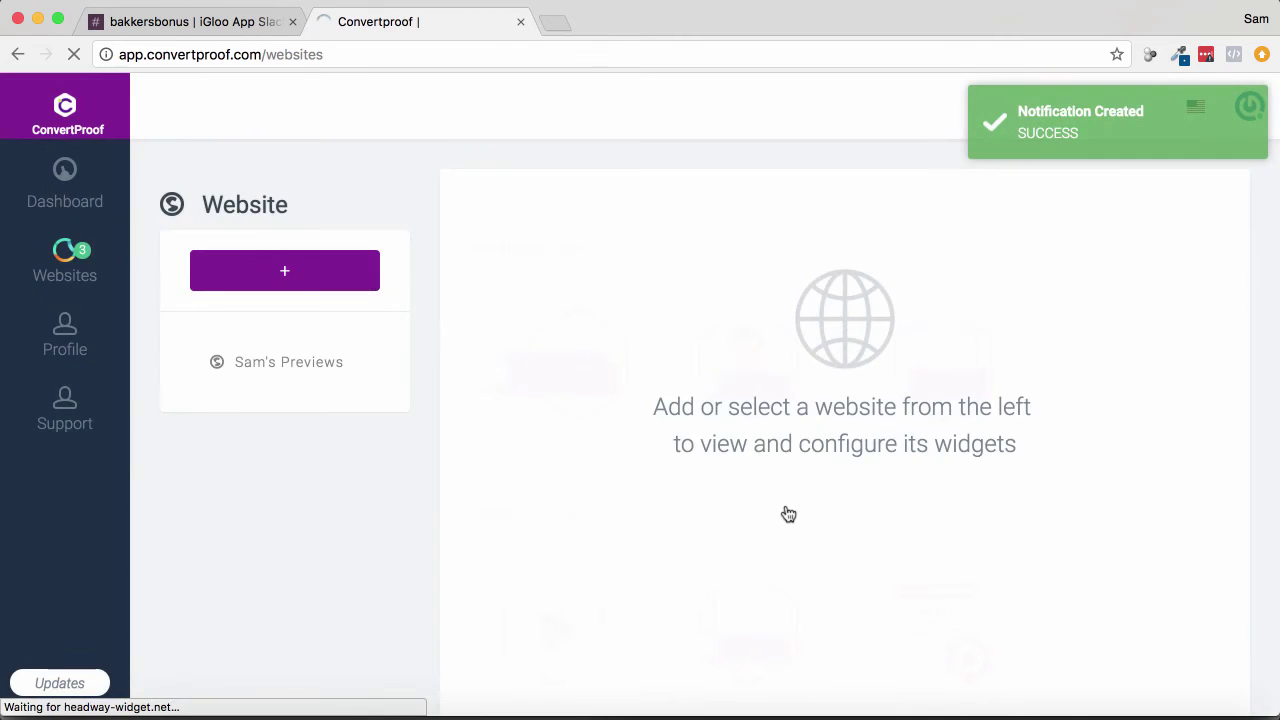
Check the Integration Pixel of the Sam's Previews website and look over the account information in the profile.
{"action": "left_click", "coordinate": [313, 372]}
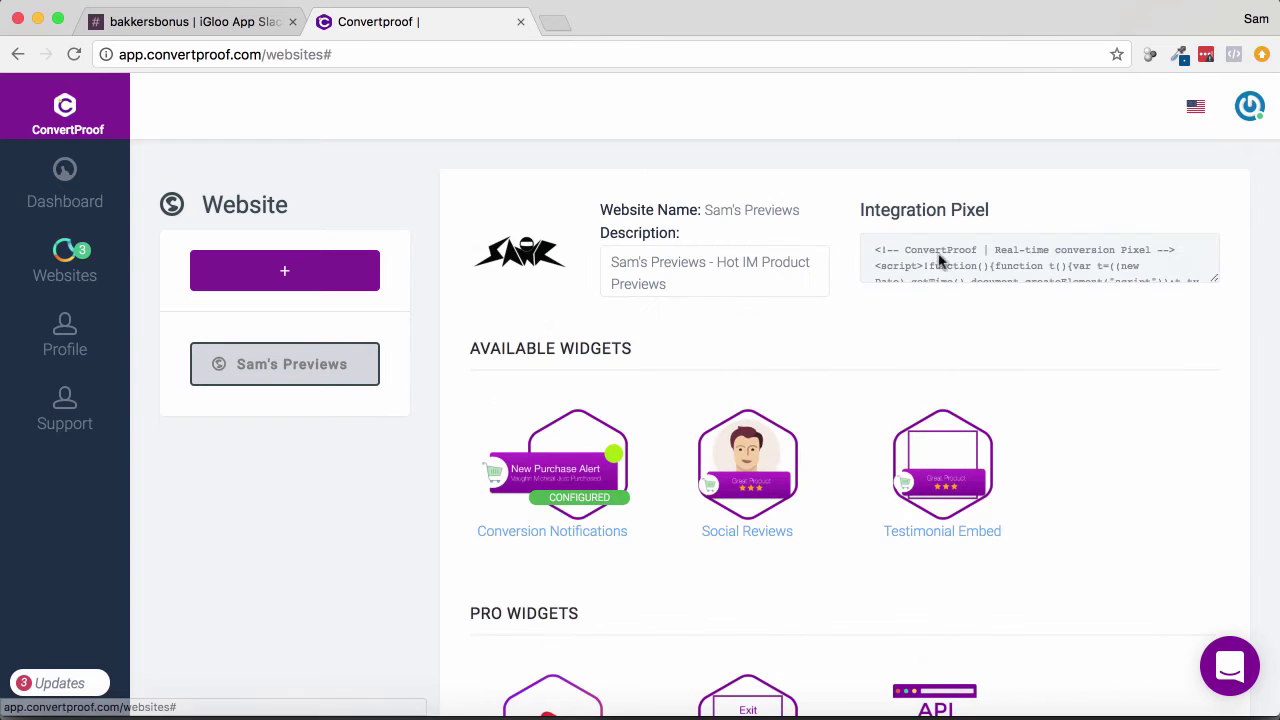
{"action": "mouse_move", "coordinate": [960, 257]}
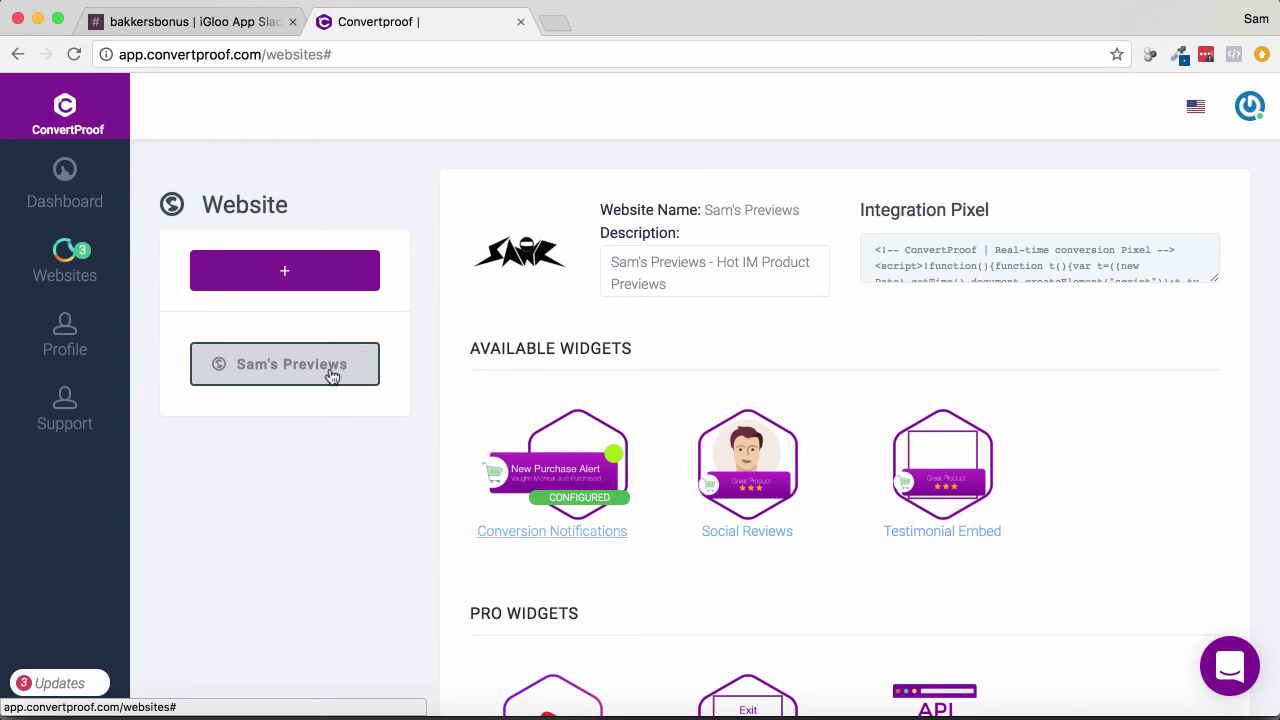
{"action": "left_click", "coordinate": [75, 345]}
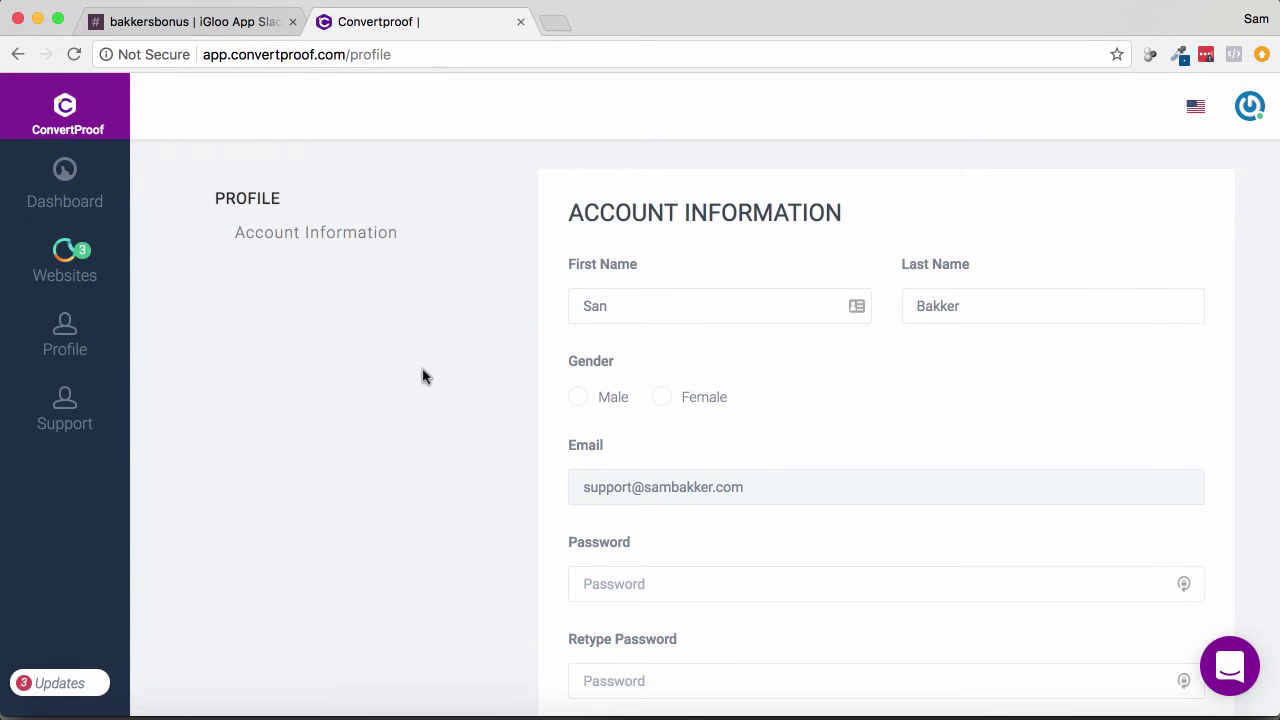
{"action": "scroll", "coordinate": [422, 376], "scroll_direction": "down", "scroll_amount": 5}
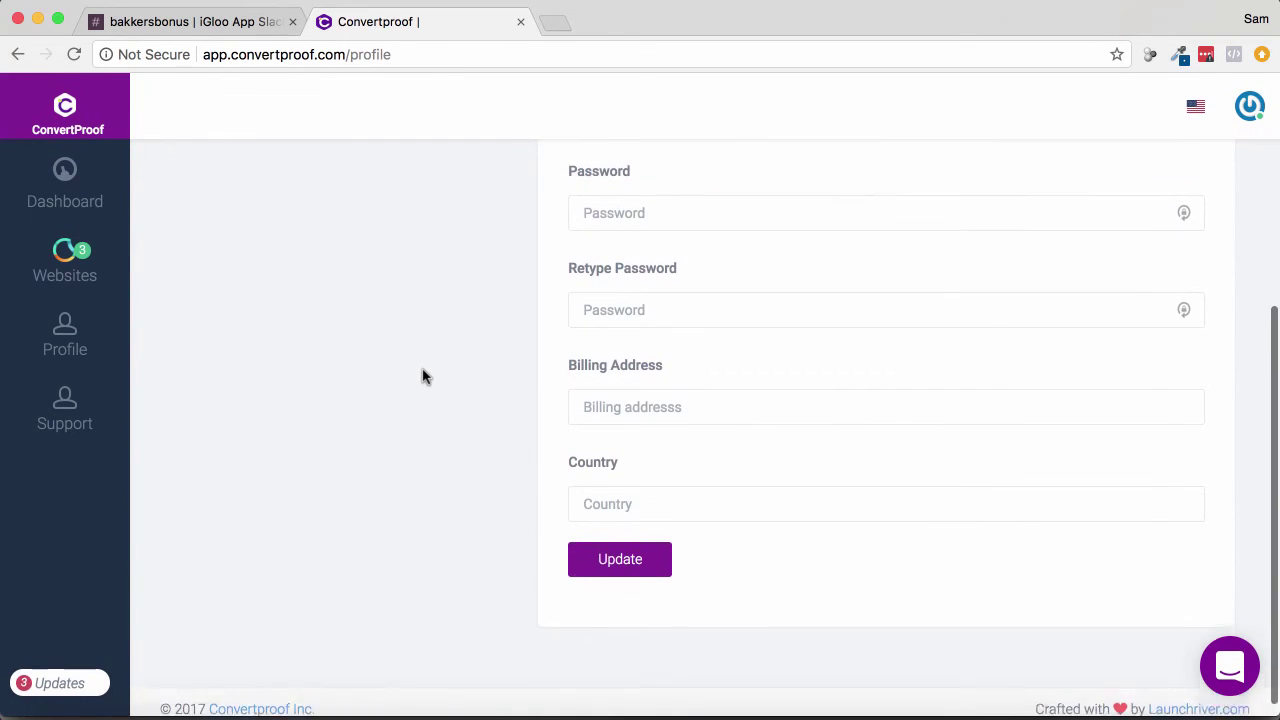
{"action": "scroll", "coordinate": [422, 376], "scroll_direction": "up", "scroll_amount": 5}
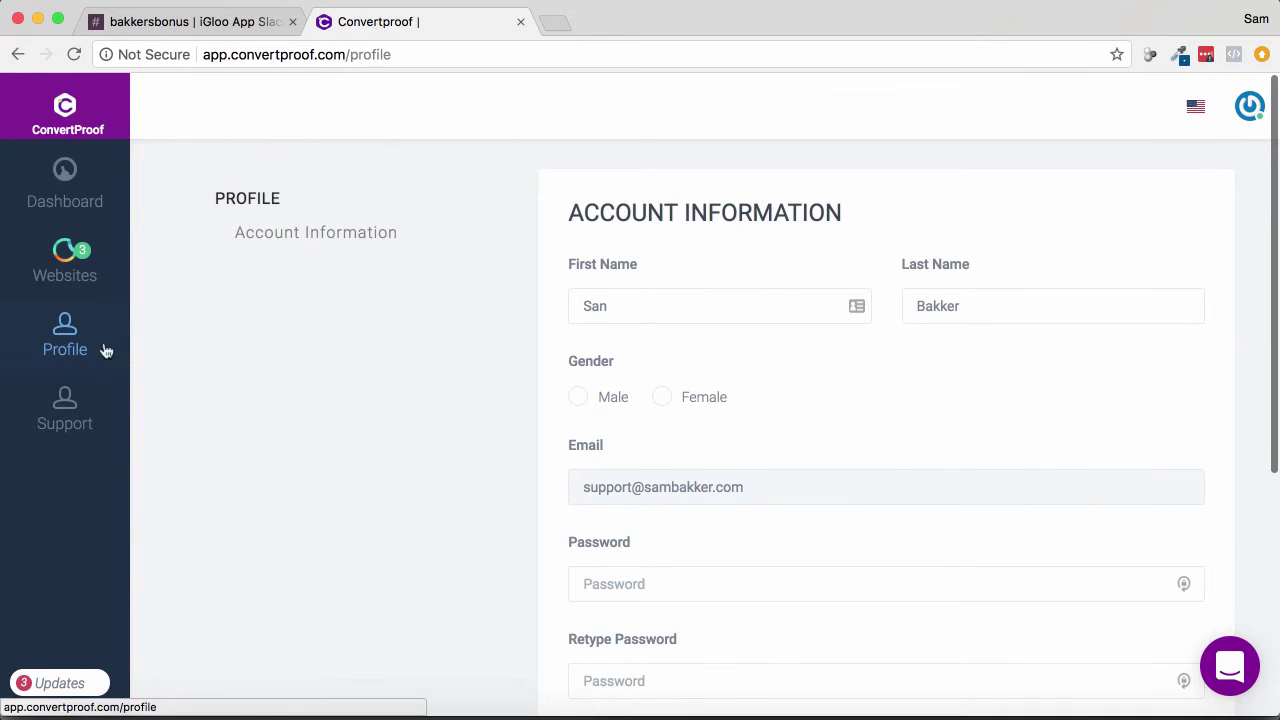
Return to the Sam's Previews website and open the details of its configured Conversion Notifications widget.
{"action": "left_click", "coordinate": [63, 262]}
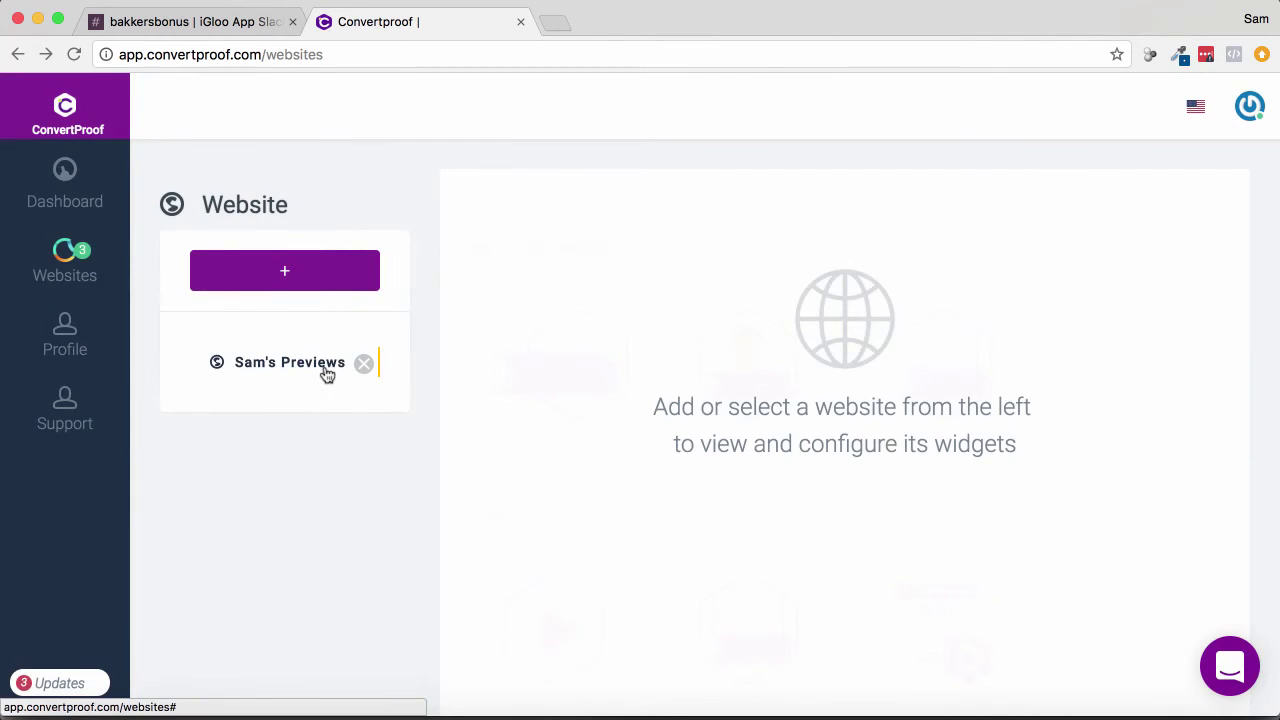
{"action": "left_click", "coordinate": [322, 369]}
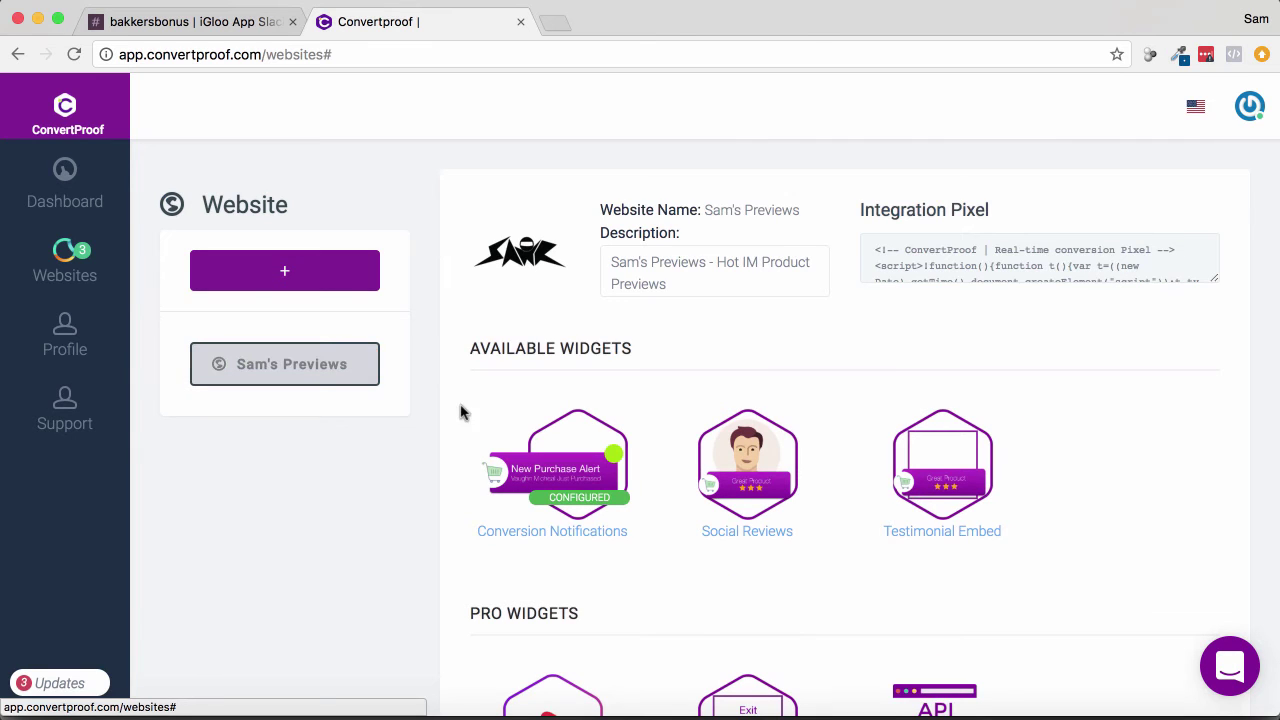
{"action": "left_click", "coordinate": [599, 535]}
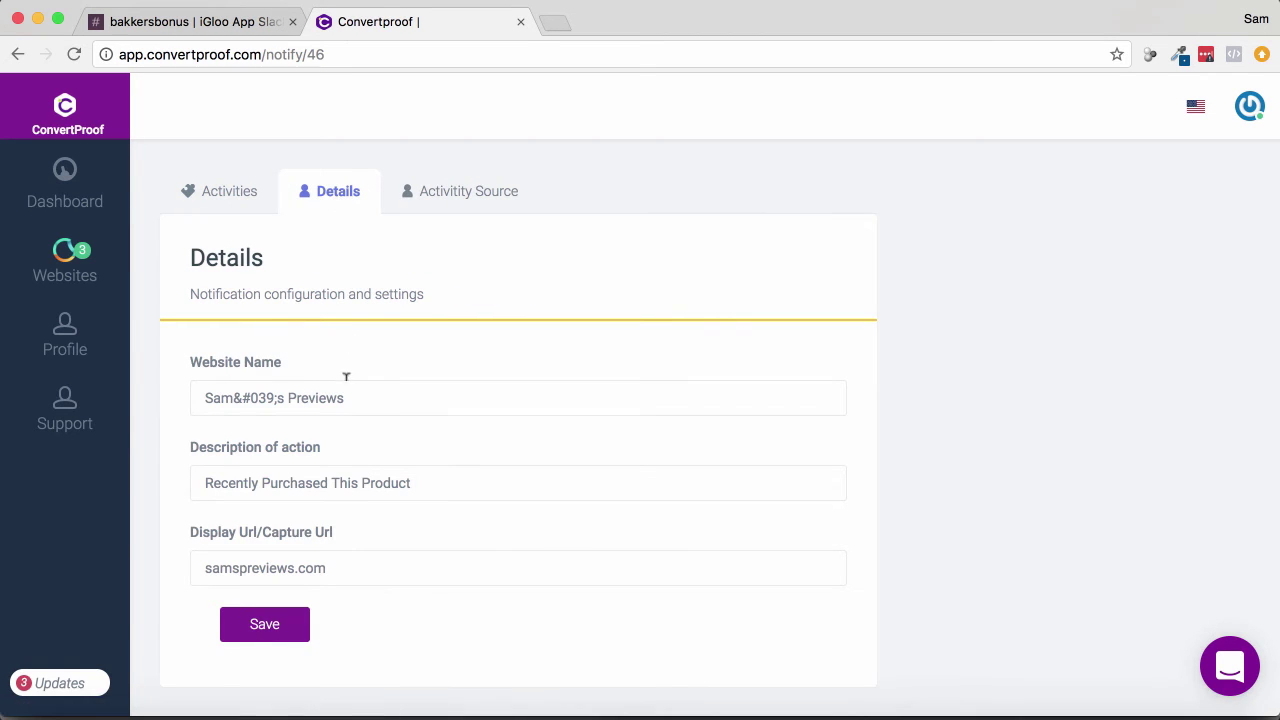
Start adding a new activity source for the notification and look through the available integration types.
{"action": "left_click", "coordinate": [452, 199]}
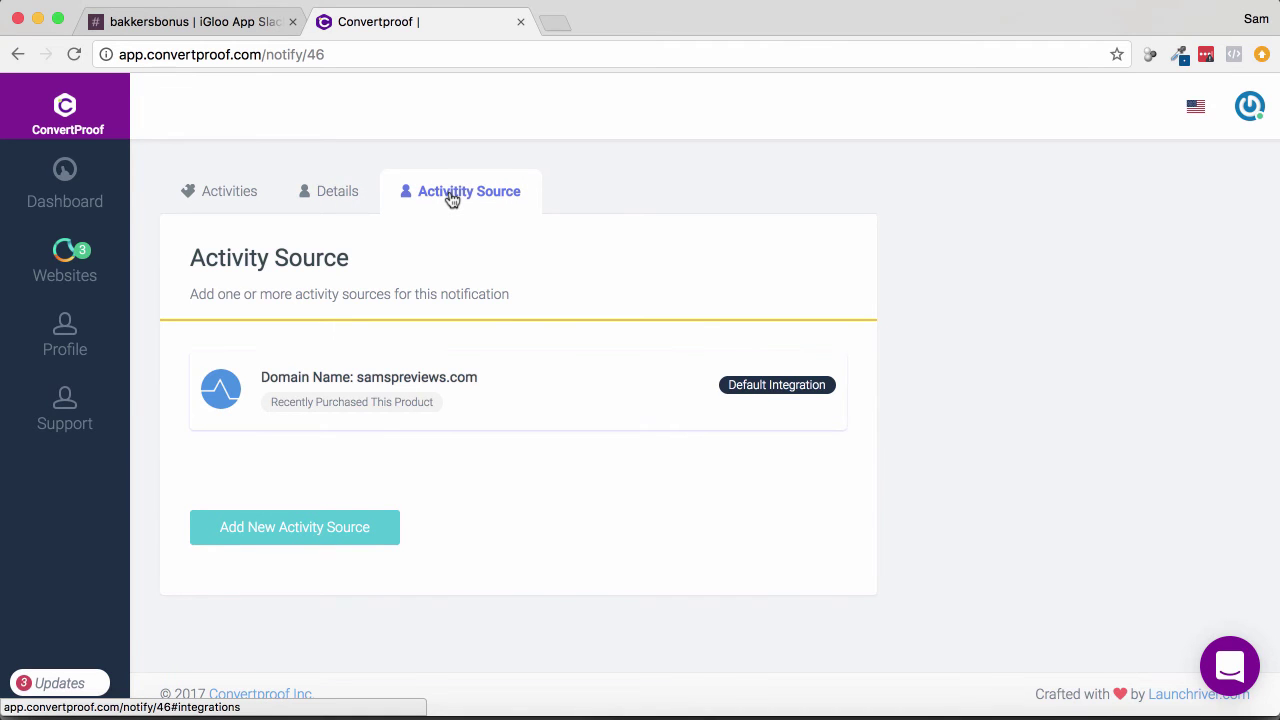
{"action": "left_click", "coordinate": [337, 528]}
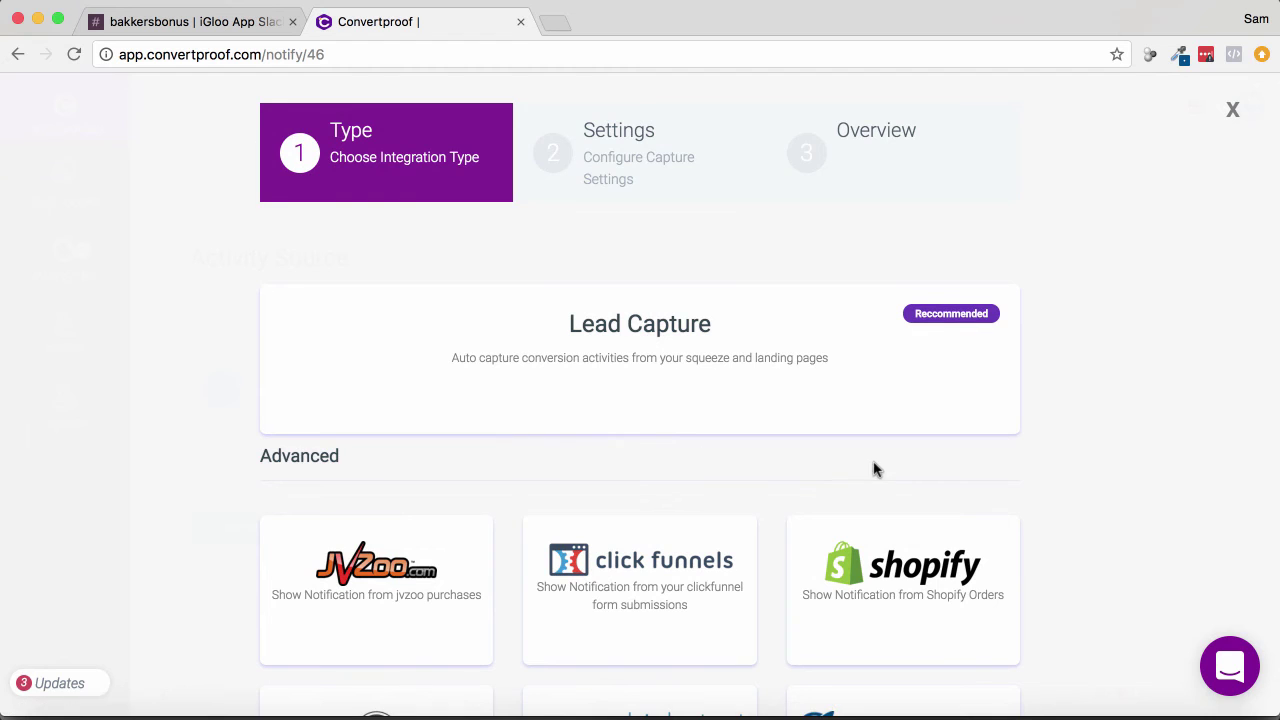
{"action": "scroll", "coordinate": [1108, 492], "scroll_direction": "down", "scroll_amount": 4}
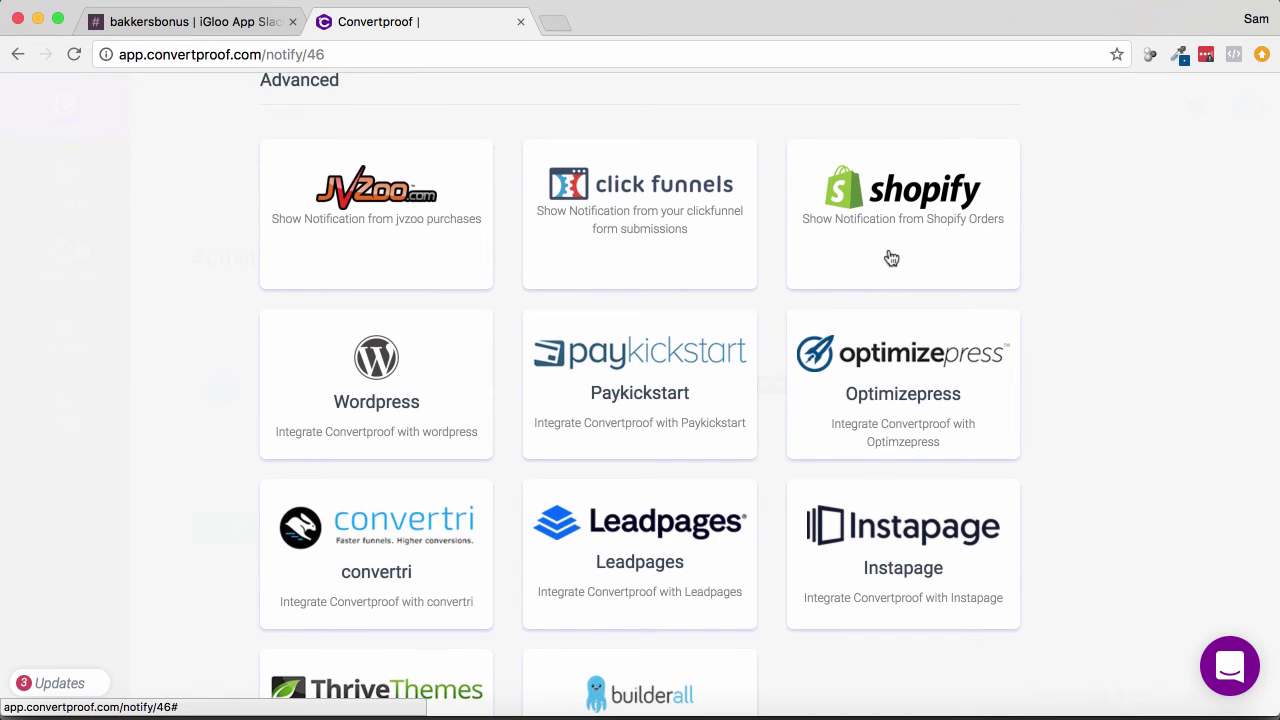
{"action": "scroll", "coordinate": [891, 259], "scroll_direction": "down", "scroll_amount": 2}
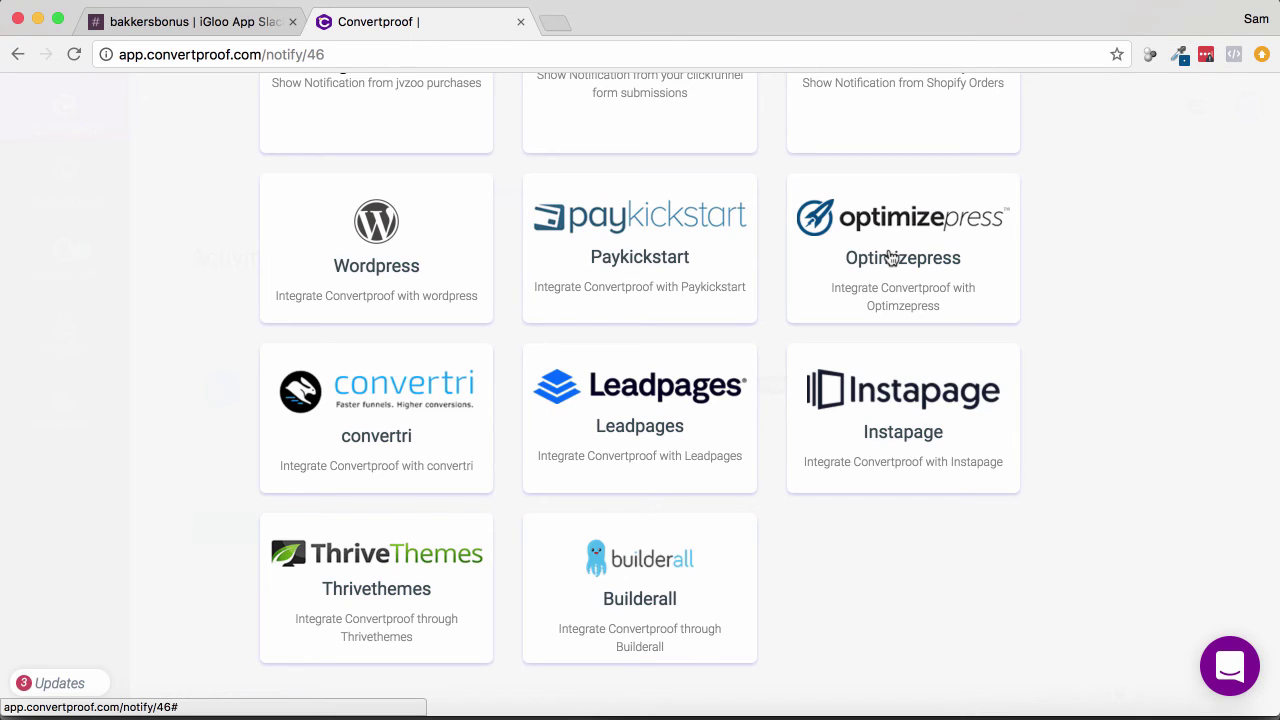
{"action": "scroll", "coordinate": [570, 500], "scroll_direction": "up", "scroll_amount": 5}
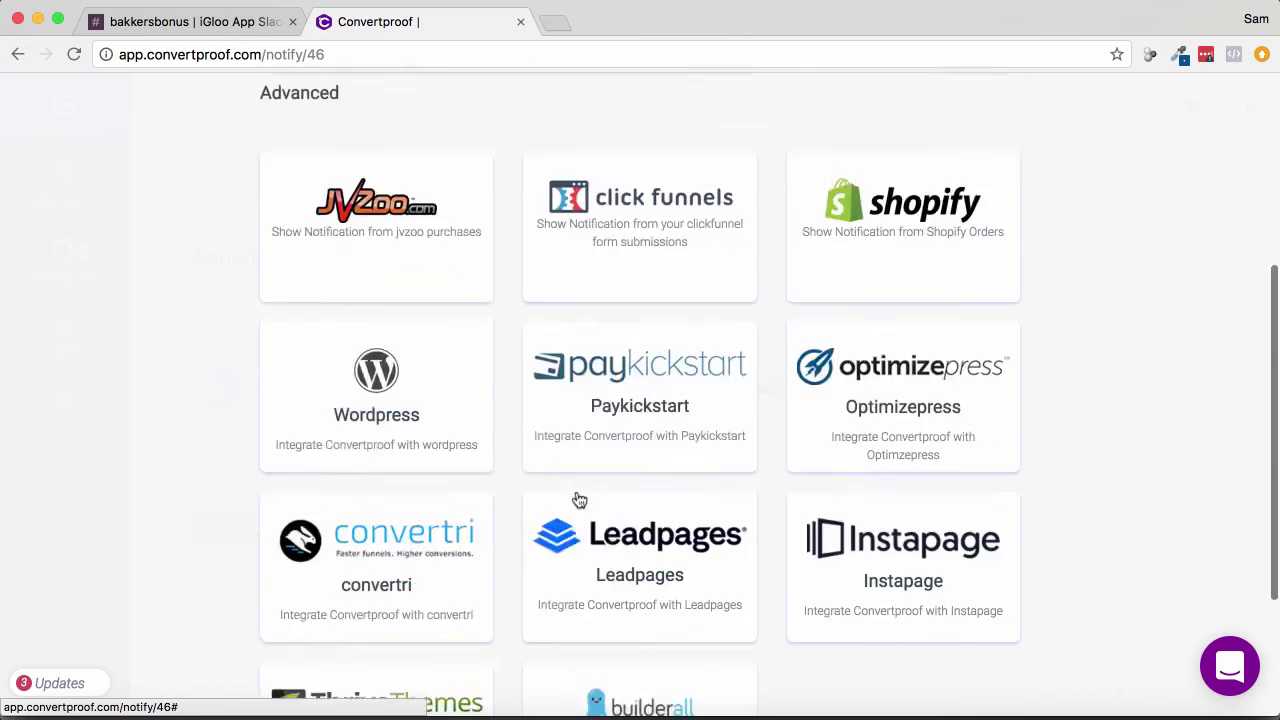
{"action": "scroll", "coordinate": [579, 500], "scroll_direction": "down", "scroll_amount": 2}
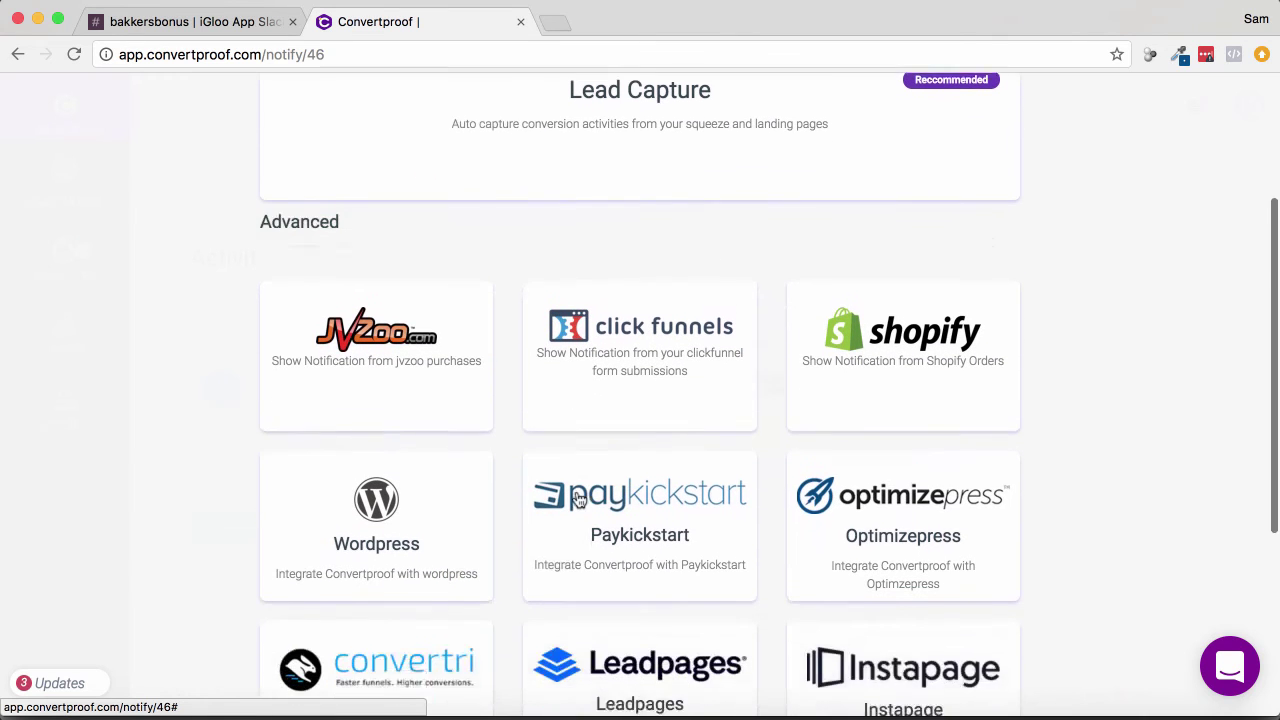
{"action": "scroll", "coordinate": [577, 497], "scroll_direction": "up", "scroll_amount": 4}
{"action": "scroll", "coordinate": [577, 497], "scroll_direction": "up", "scroll_amount": 1}
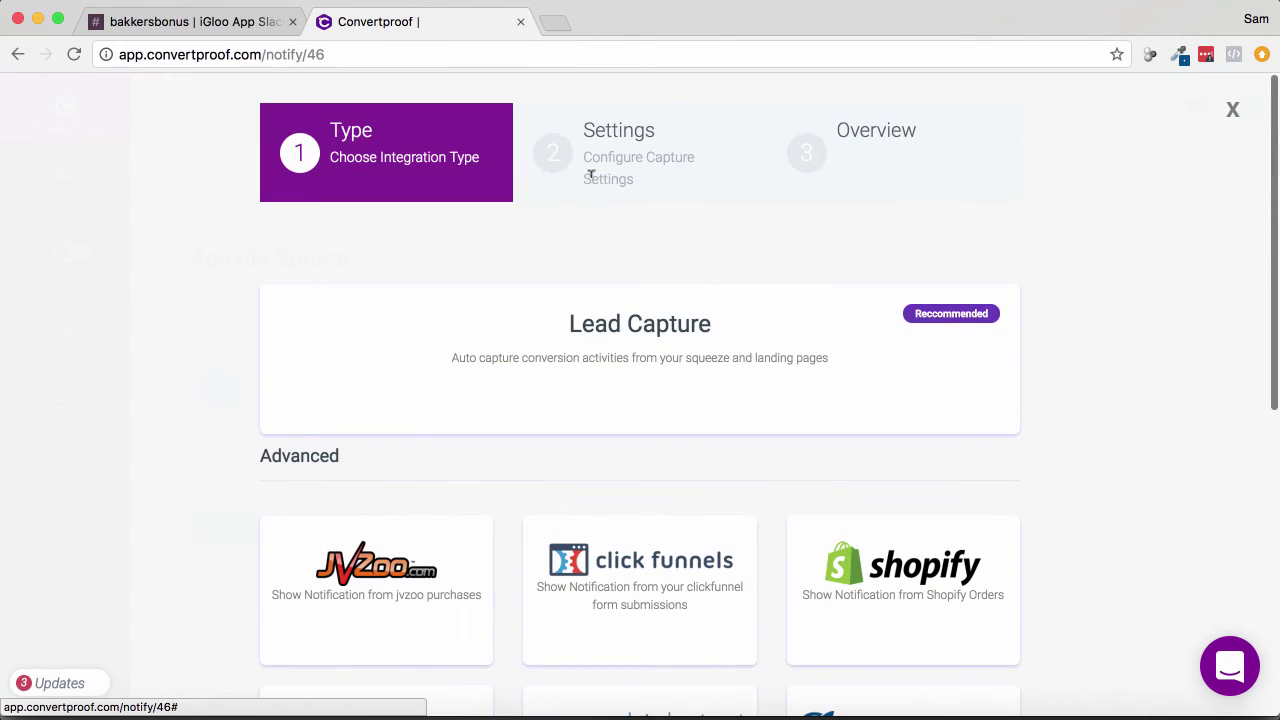
Open the JVZoo source form, look over its Product Name and Message fields, and close it without submitting.
{"action": "left_click", "coordinate": [393, 619]}
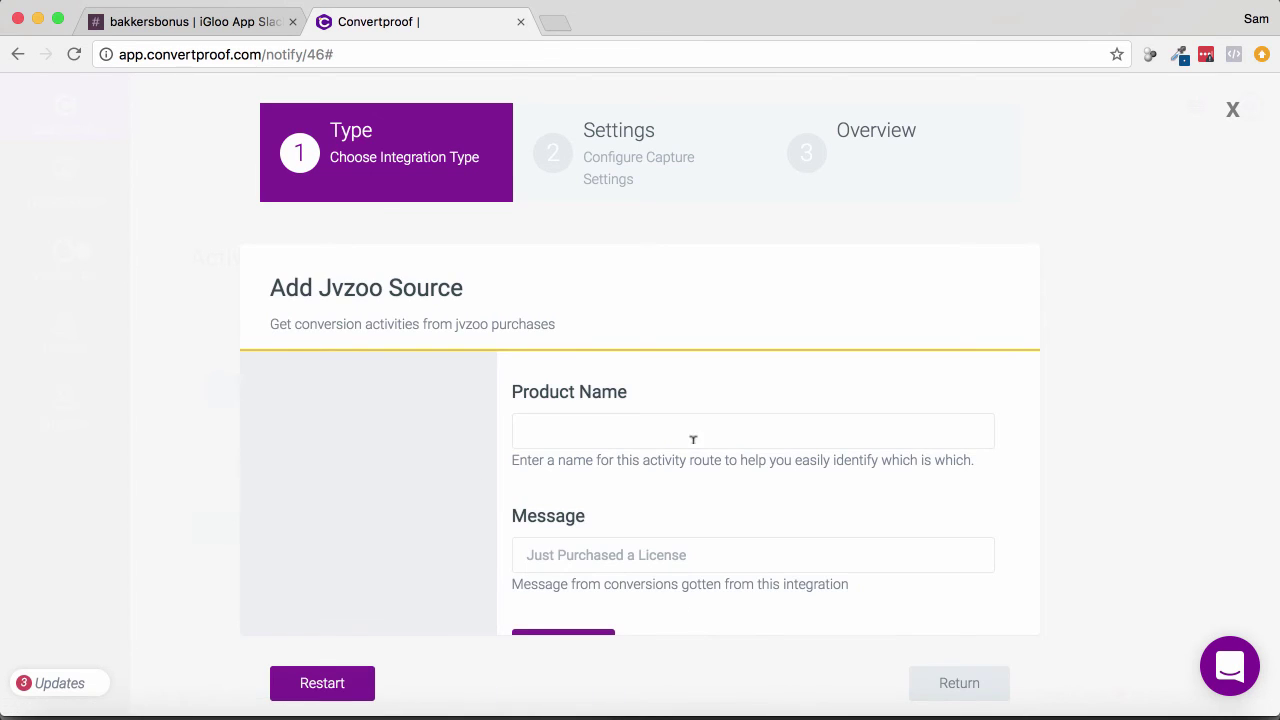
{"action": "scroll", "coordinate": [809, 421], "scroll_direction": "down", "scroll_amount": 2}
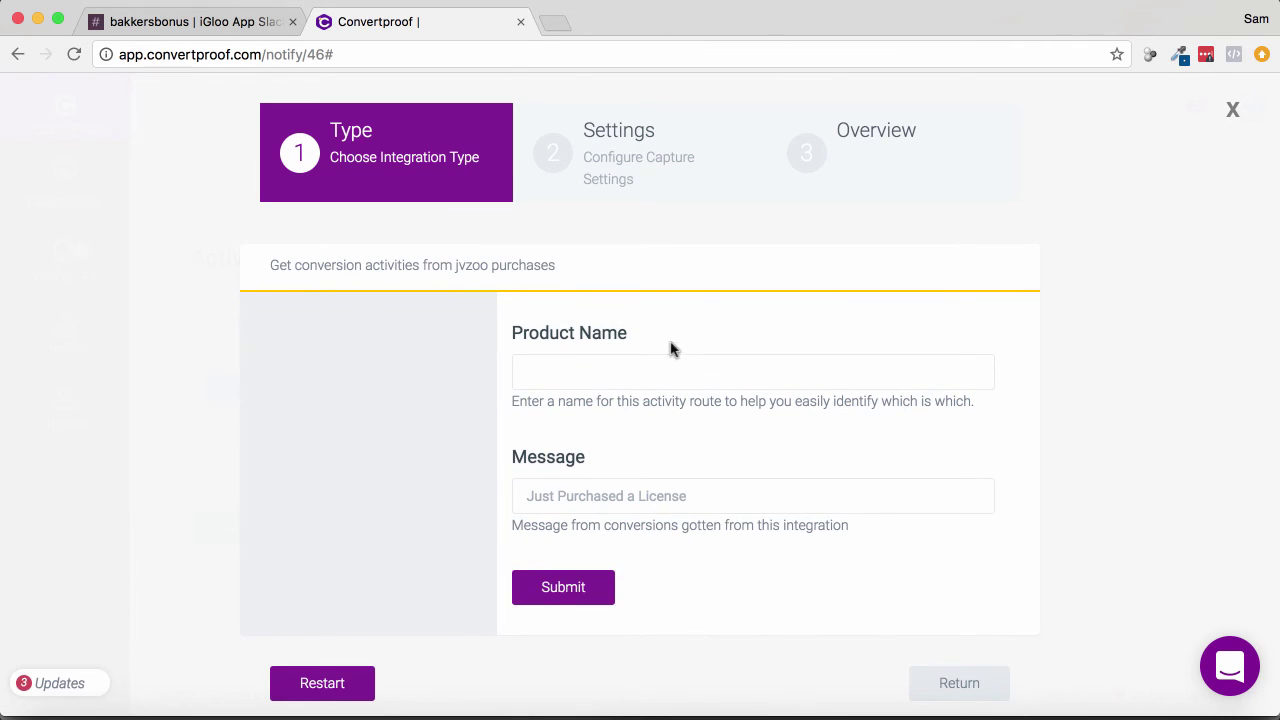
{"action": "left_click", "coordinate": [653, 372]}
{"action": "left_click", "coordinate": [639, 494]}
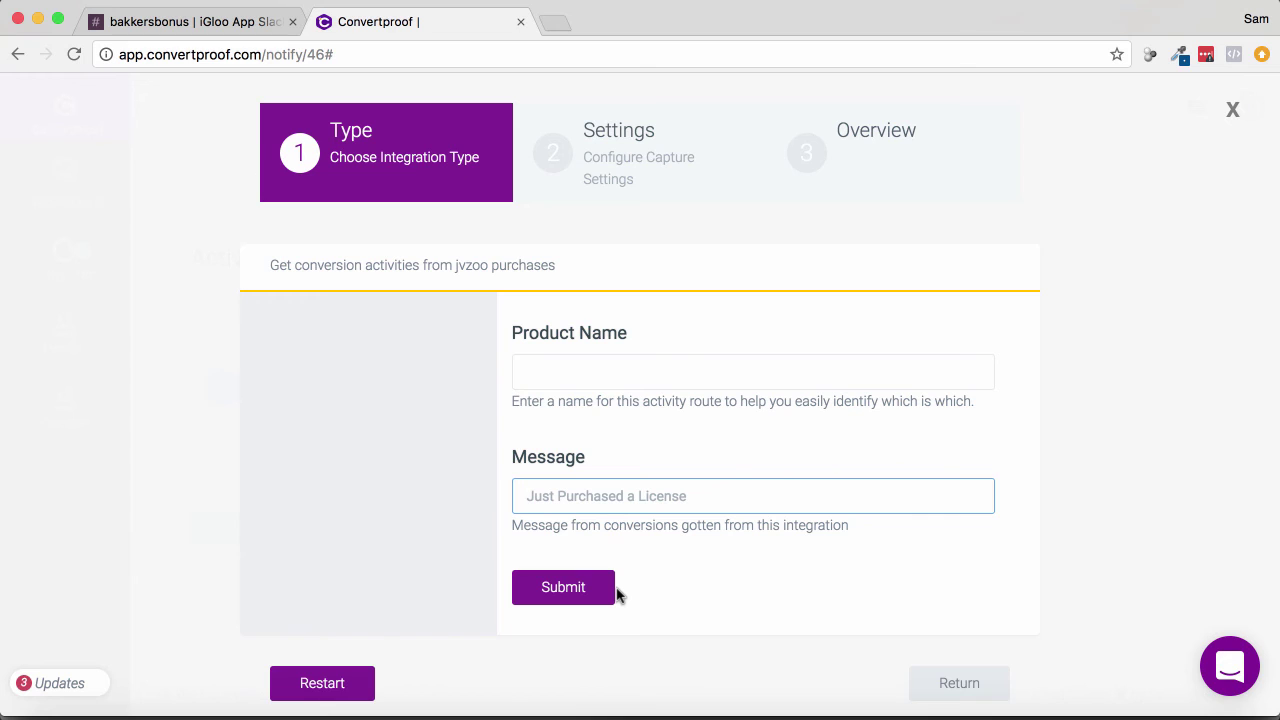
{"action": "left_click", "coordinate": [1232, 110]}
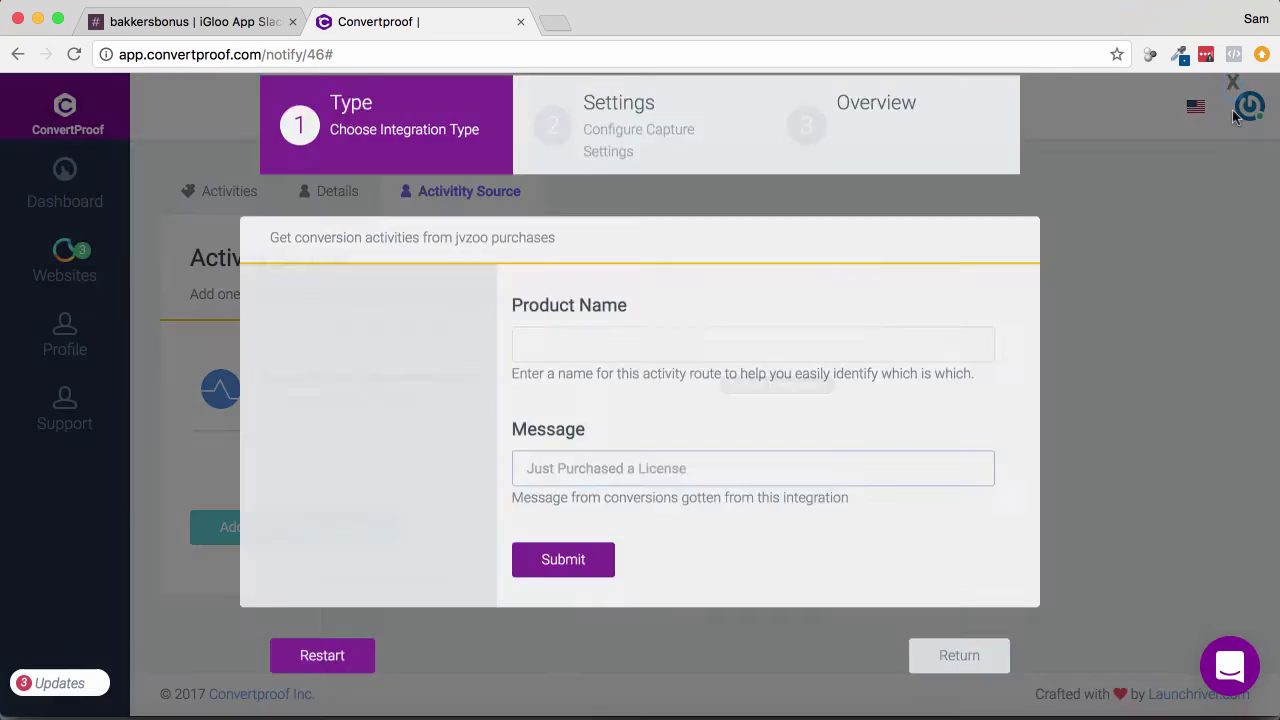